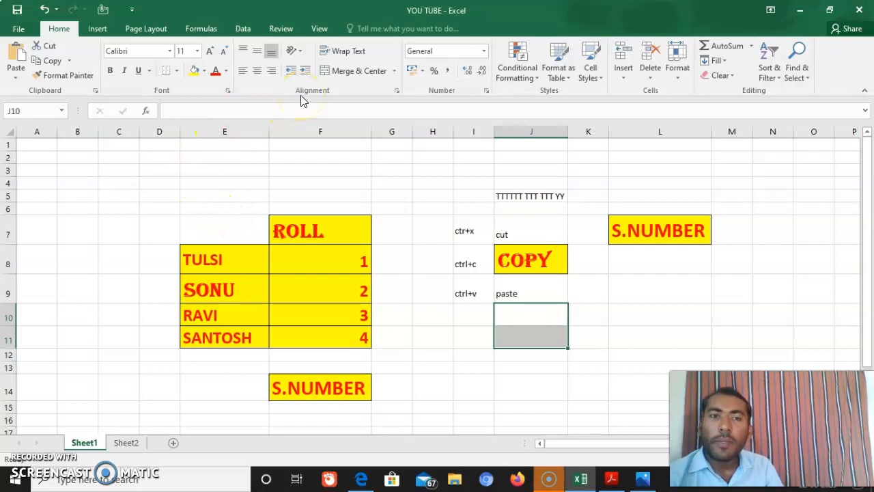
On Sheet2, widen column I and greatly increase the height of row 2 to make cell I2 large
left_click(127, 451)
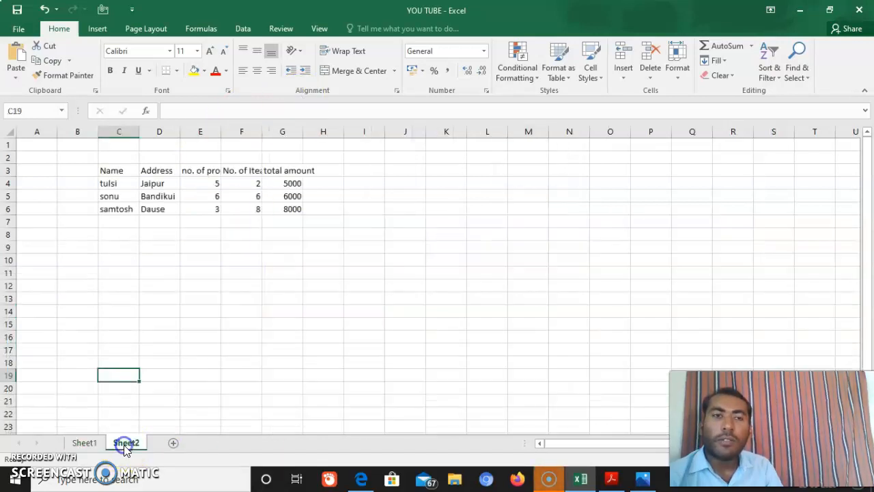
left_click(375, 196)
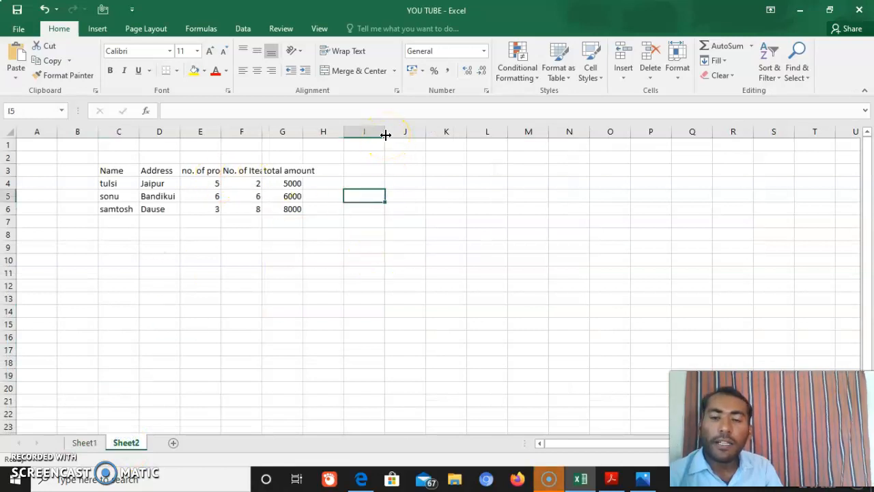
left_click_drag(385, 136, 447, 147)
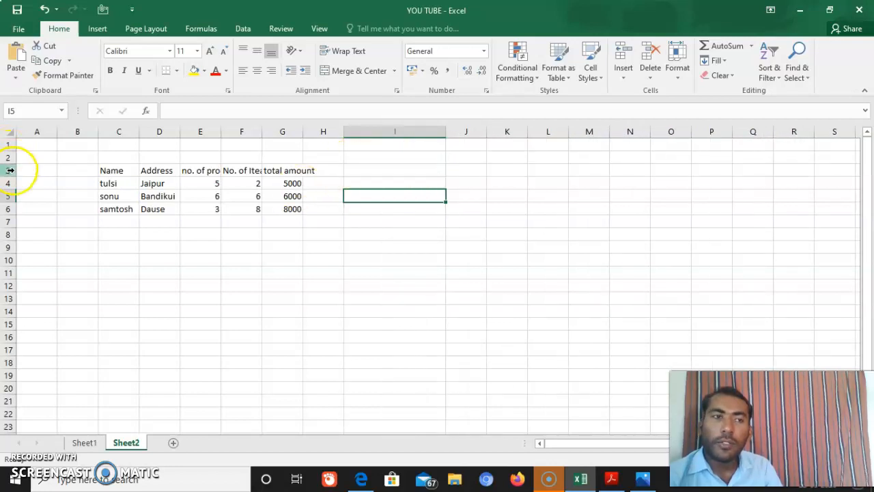
left_click_drag(11, 165, 18, 292)
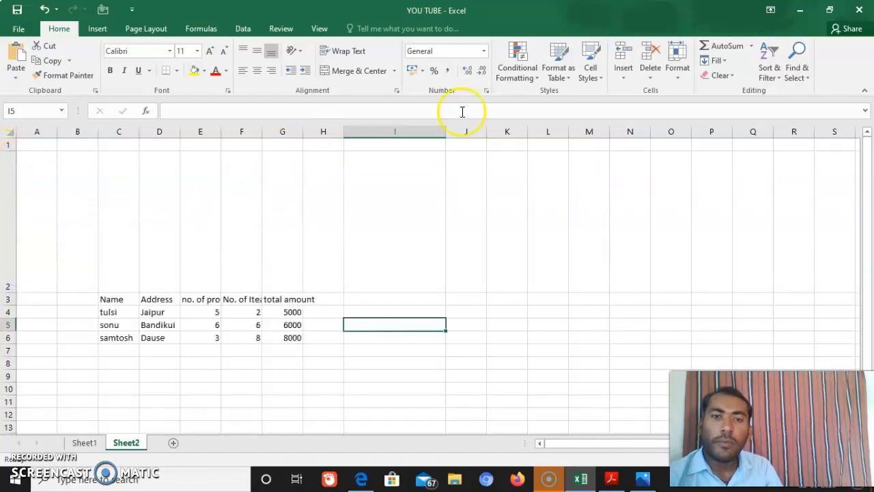
left_click_drag(444, 131, 518, 137)
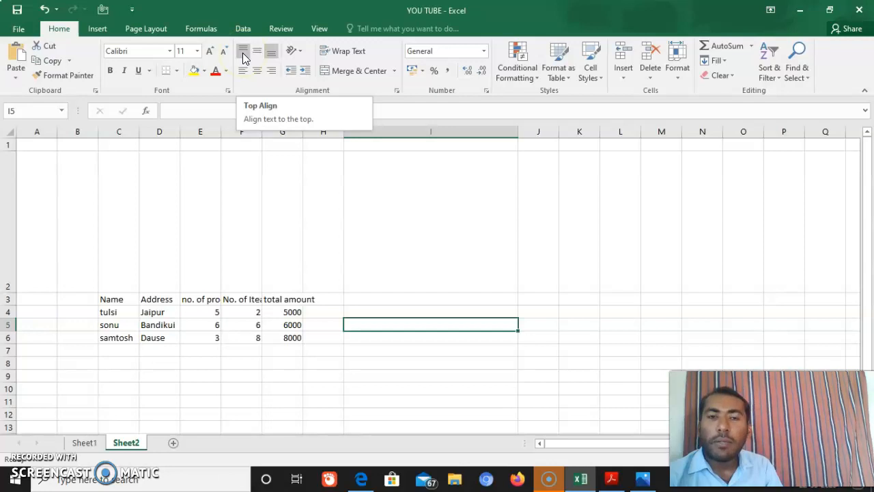
Enter 100 in the enlarged cell I2
left_click(408, 192)
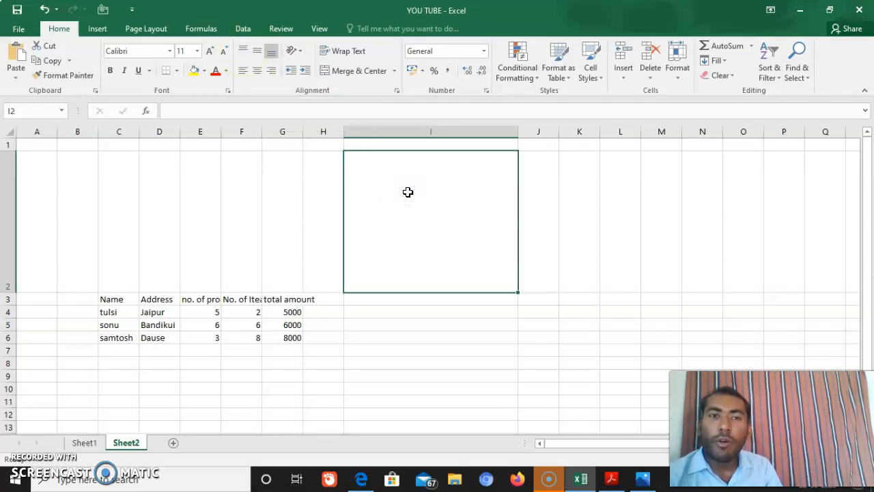
left_click(395, 165)
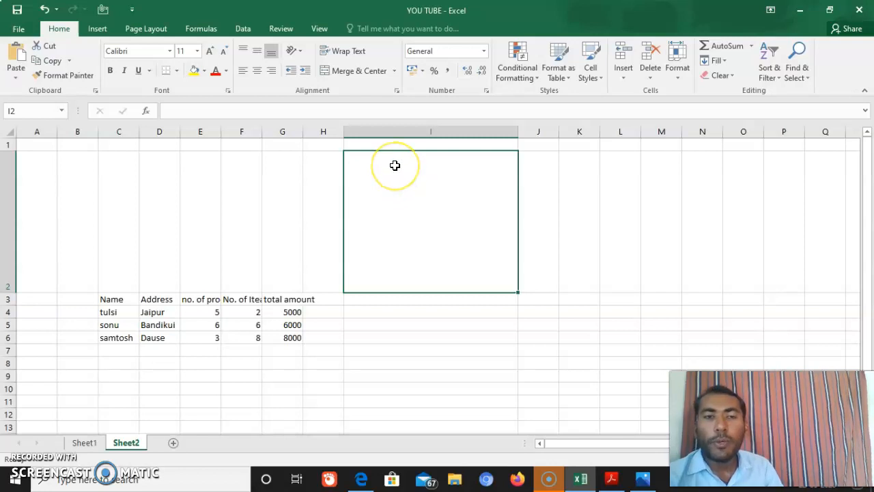
left_click(396, 243)
double_click(395, 243)
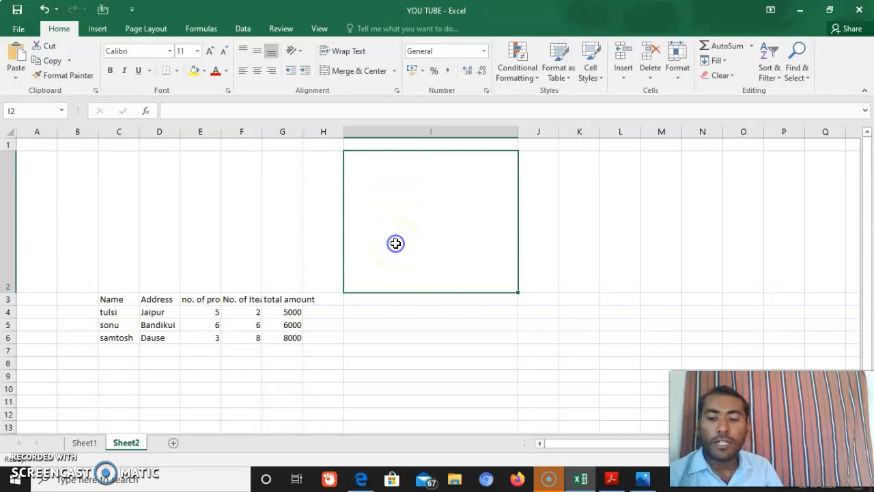
type("100")
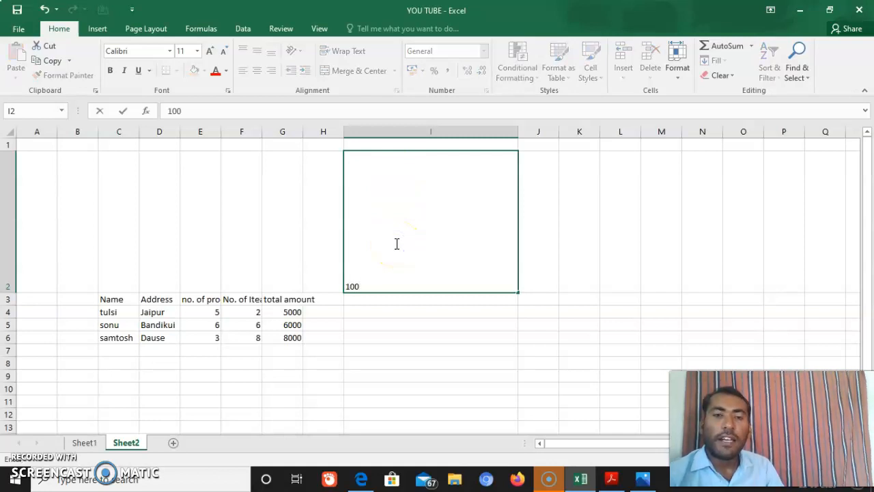
left_click(551, 247)
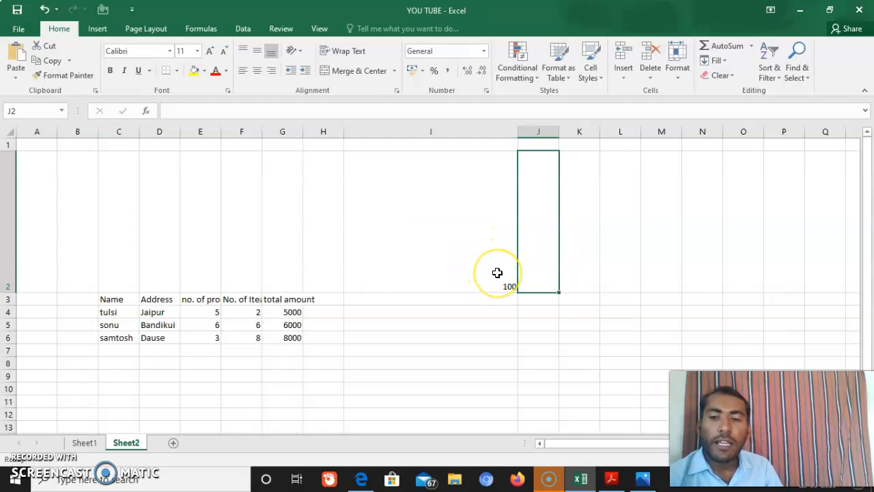
Top-align the value in I2 and try left, center and right alignment, finishing with it centered horizontally
left_click(497, 273)
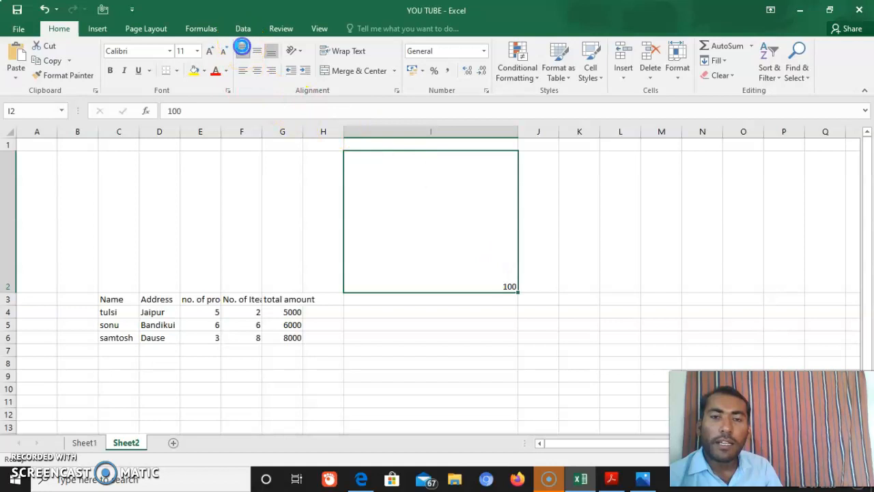
left_click(242, 49)
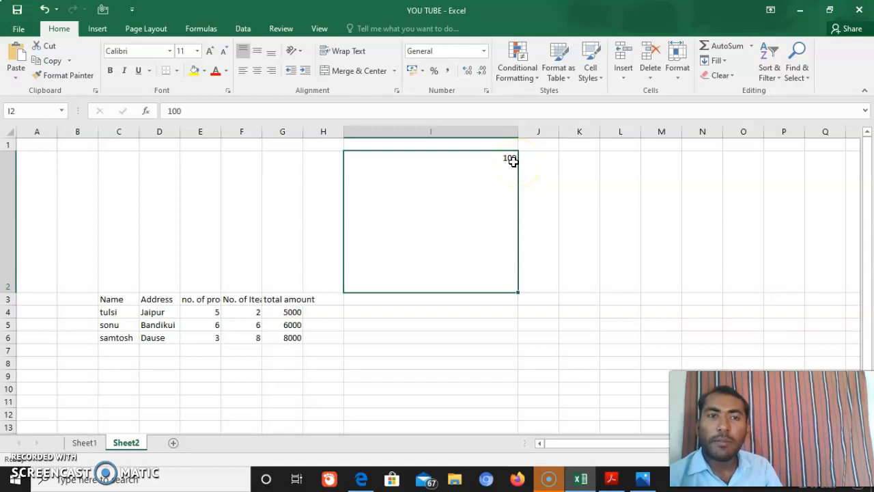
left_click(239, 73)
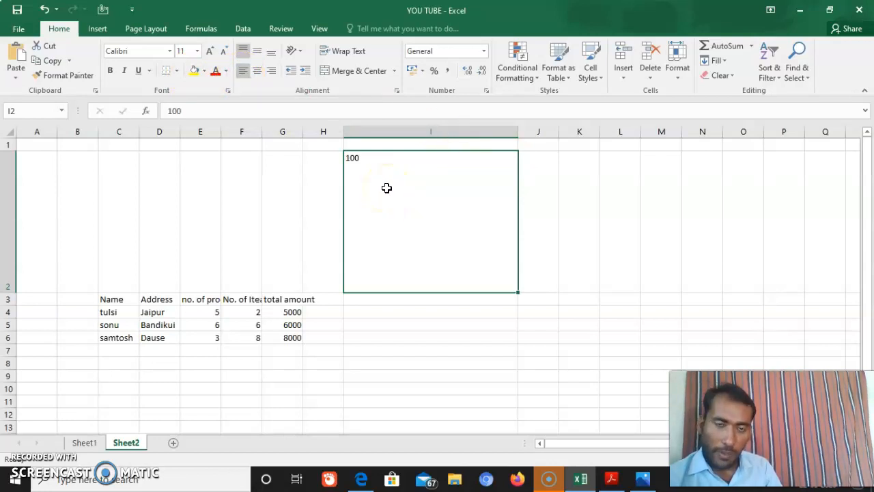
left_click(256, 71)
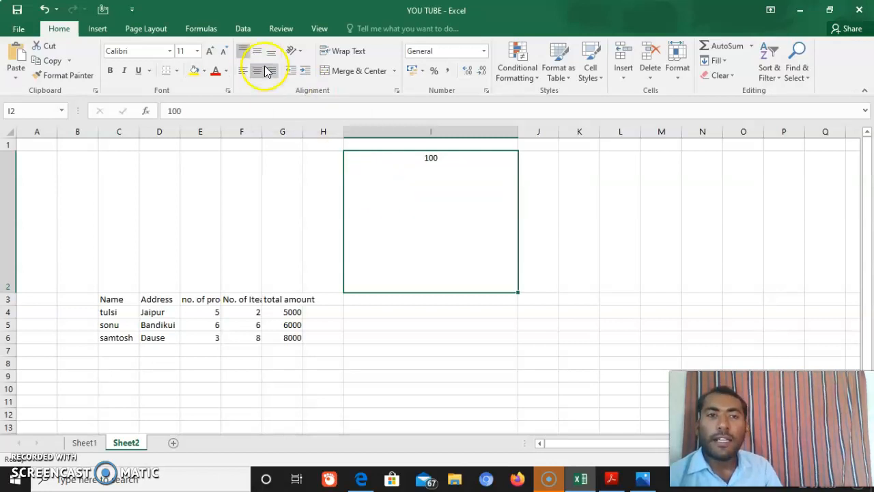
left_click(271, 70)
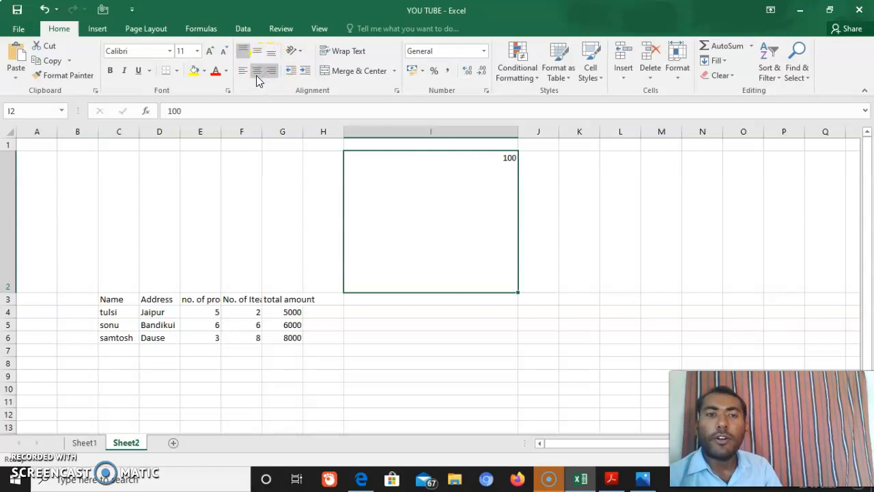
left_click(256, 74)
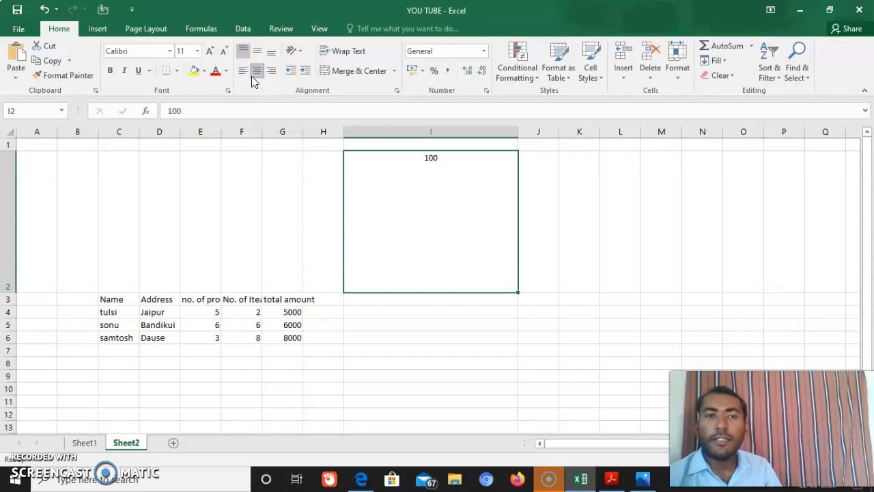
left_click(248, 76)
left_click(253, 73)
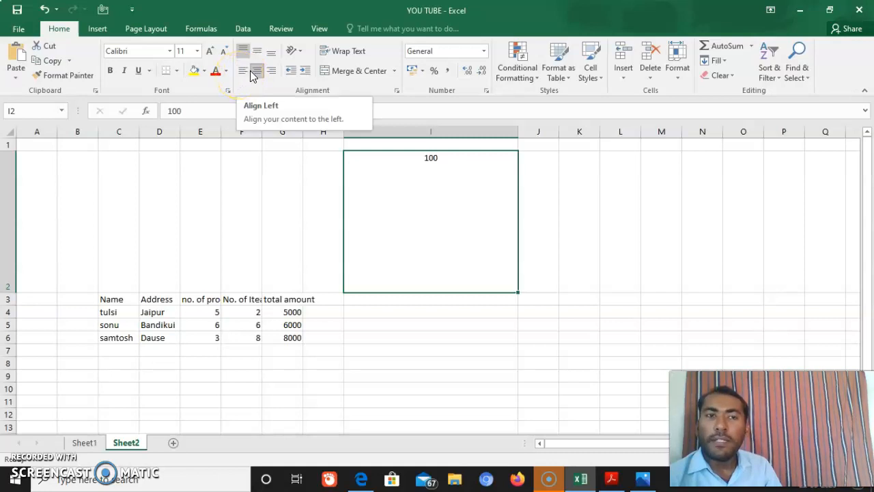
left_click(272, 76)
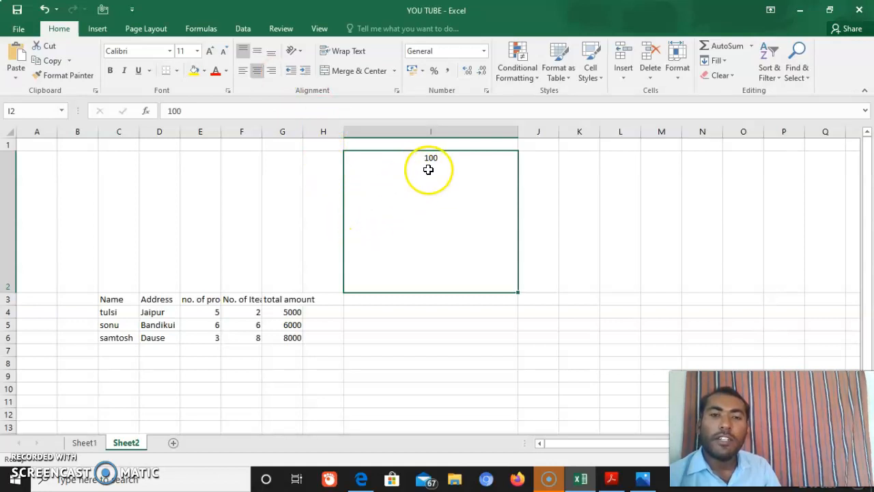
left_click(349, 228)
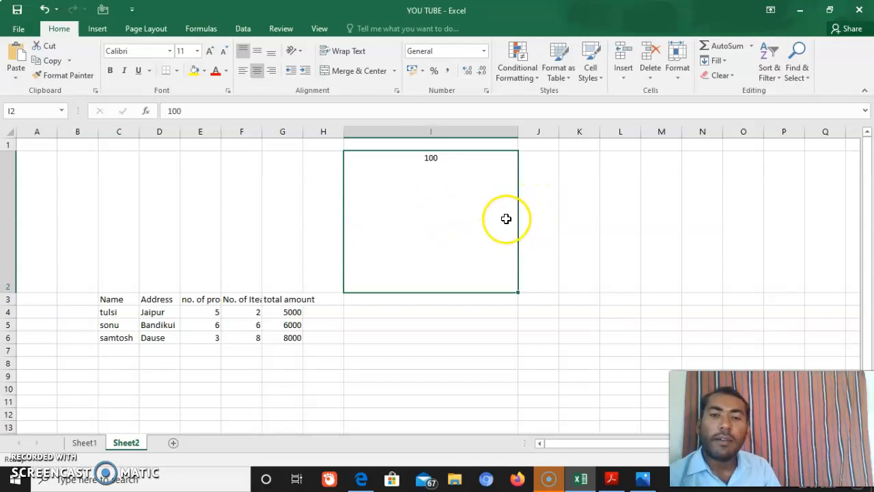
Middle-align the value in I2 and try right and left alignment before centering it horizontally
left_click(258, 55)
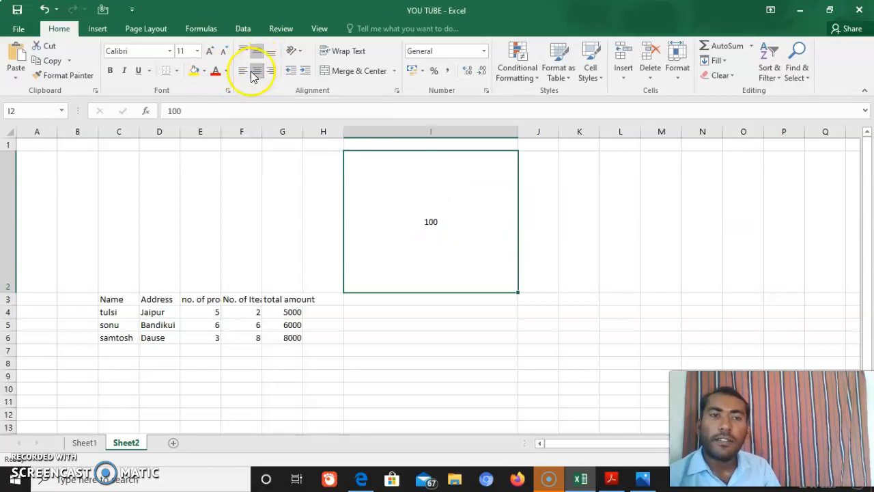
left_click(272, 69)
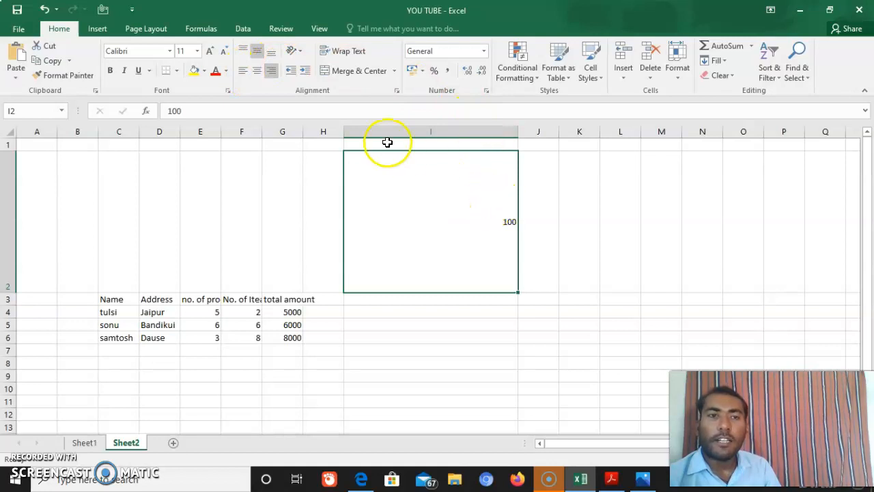
left_click(241, 76)
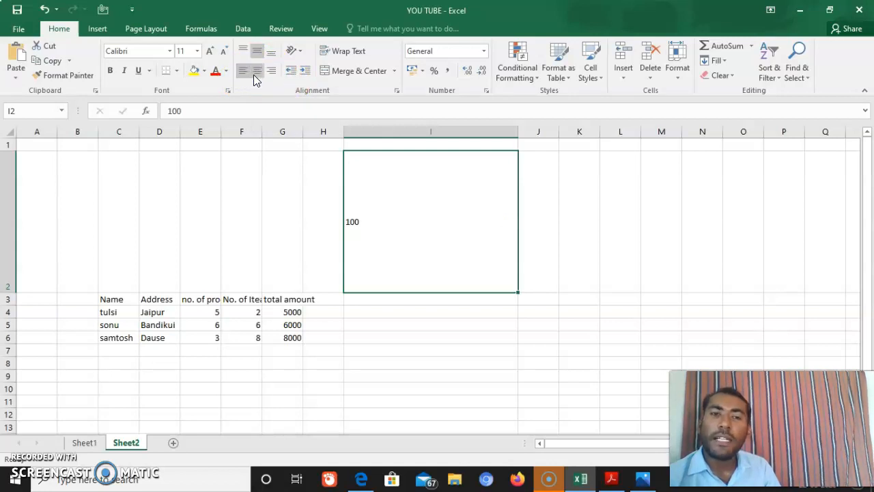
left_click(256, 73)
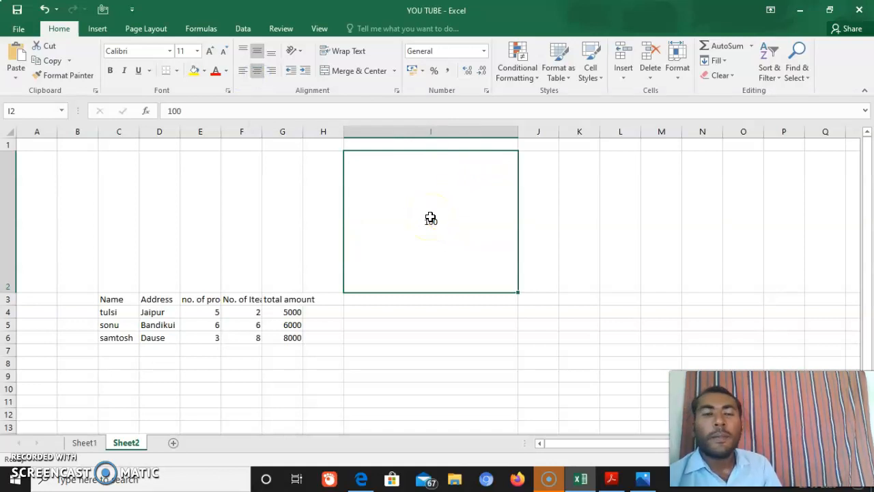
Bottom-align the value in I2 and try right and center alignment, finishing with left alignment
left_click(270, 56)
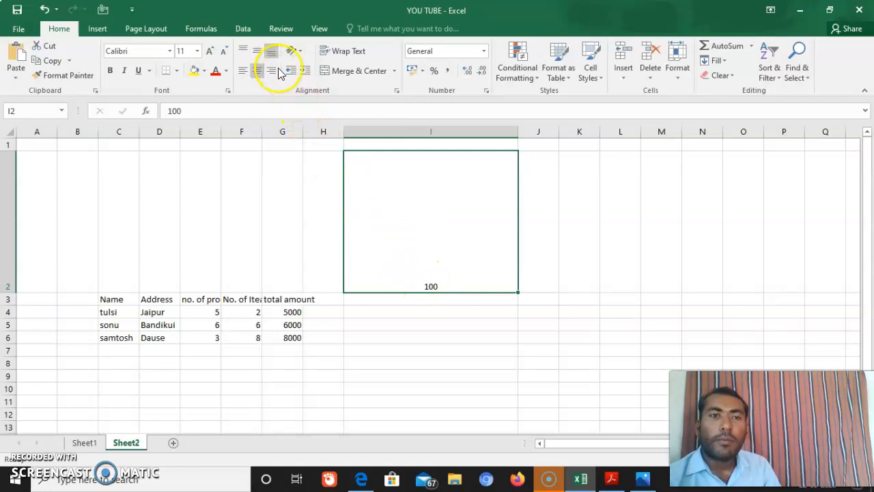
left_click(260, 56)
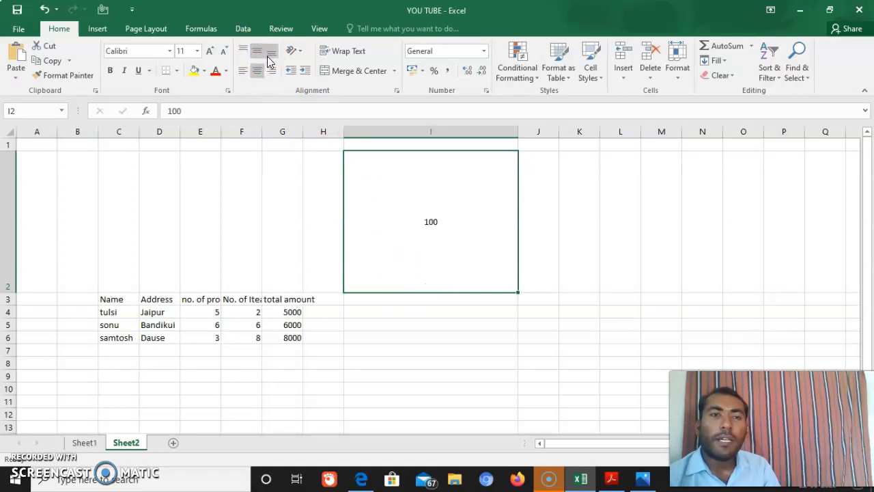
left_click(271, 55)
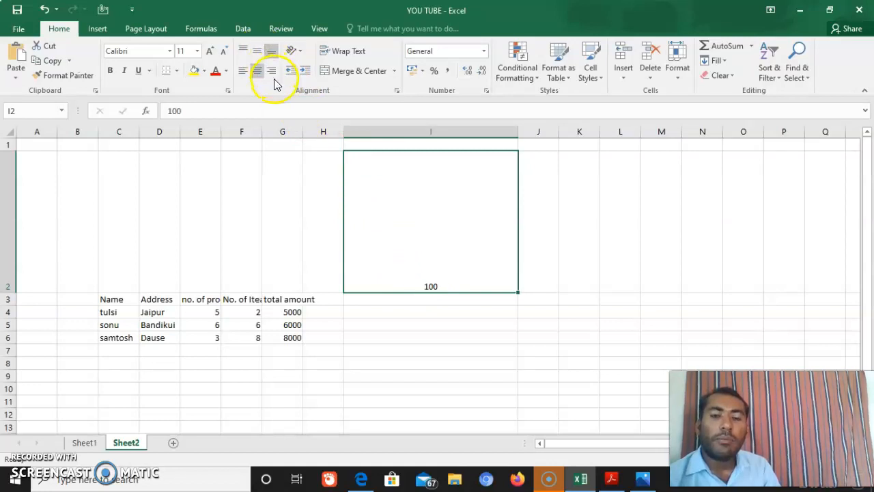
left_click(274, 75)
left_click(258, 71)
left_click(243, 73)
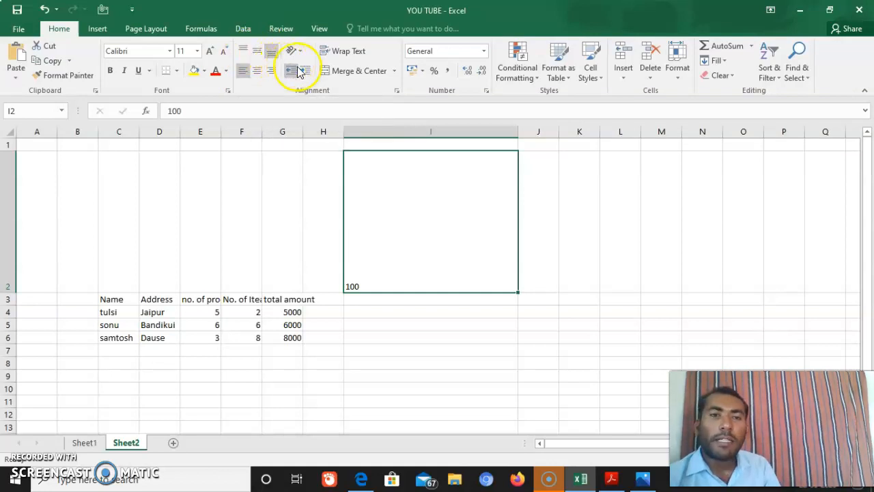
left_click(339, 51)
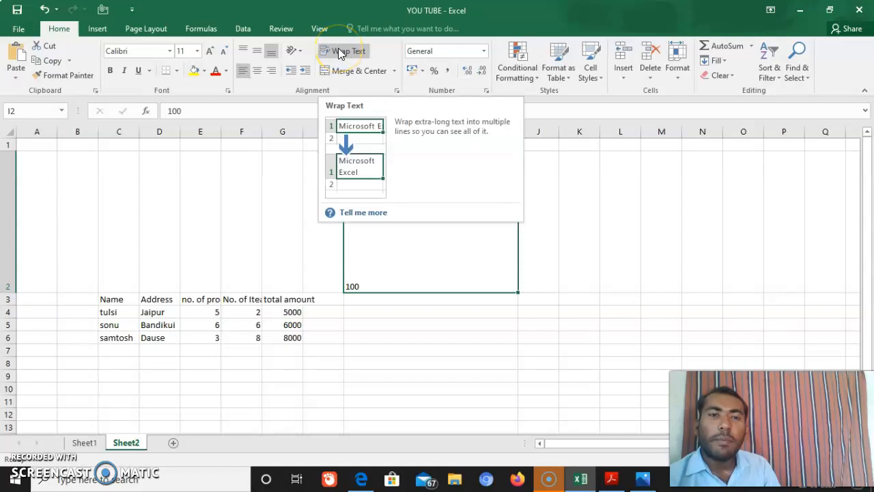
left_click(338, 74)
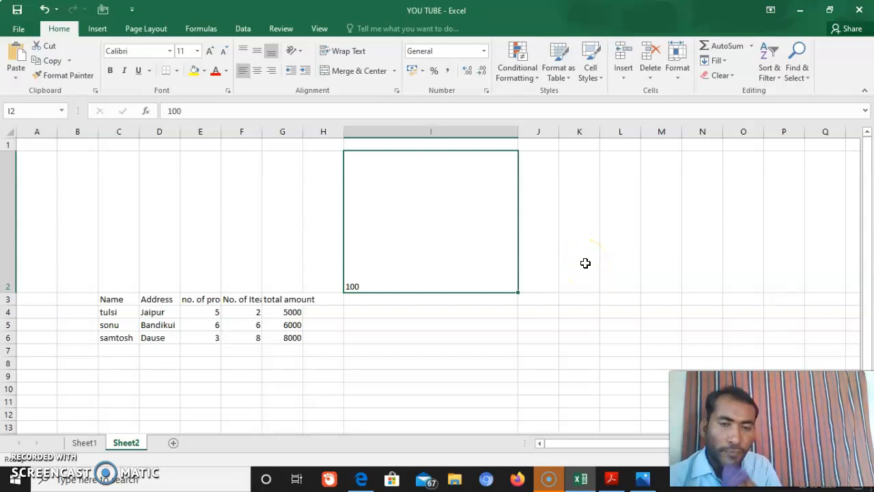
left_click(655, 250)
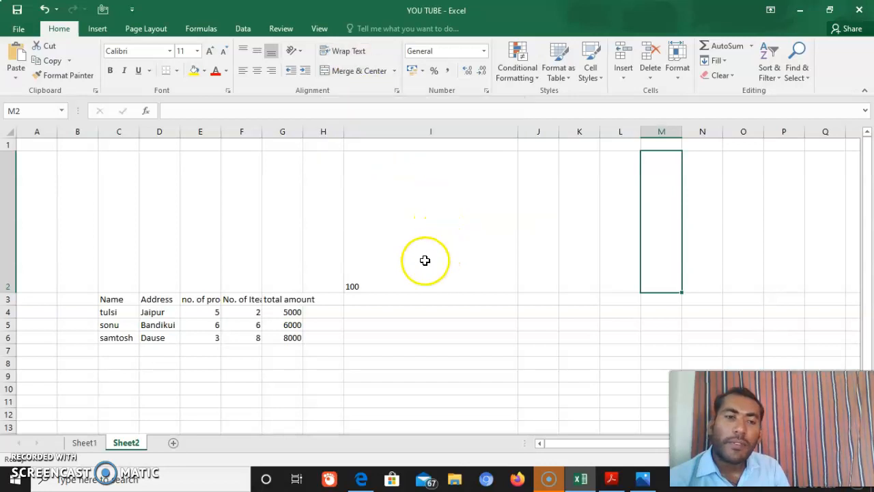
Review the full texts of the headers in E3 to G3 and wrap the "no. of product" header in E3
left_click(200, 303)
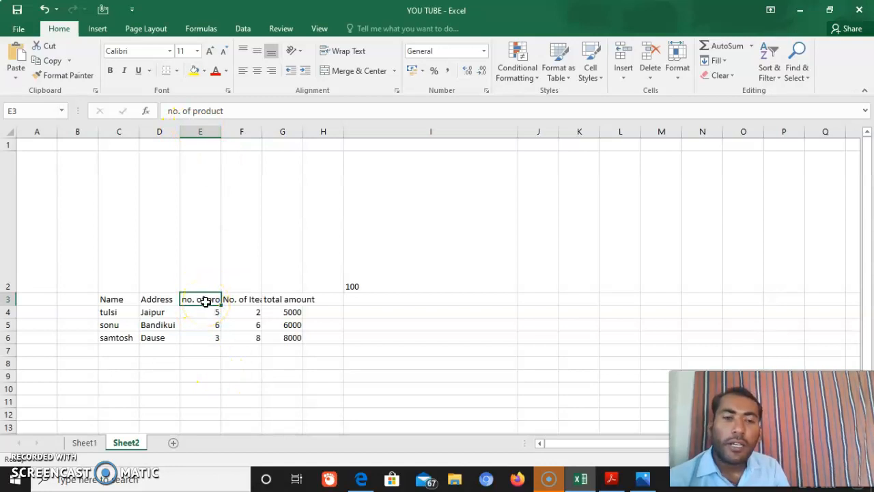
left_click(242, 301)
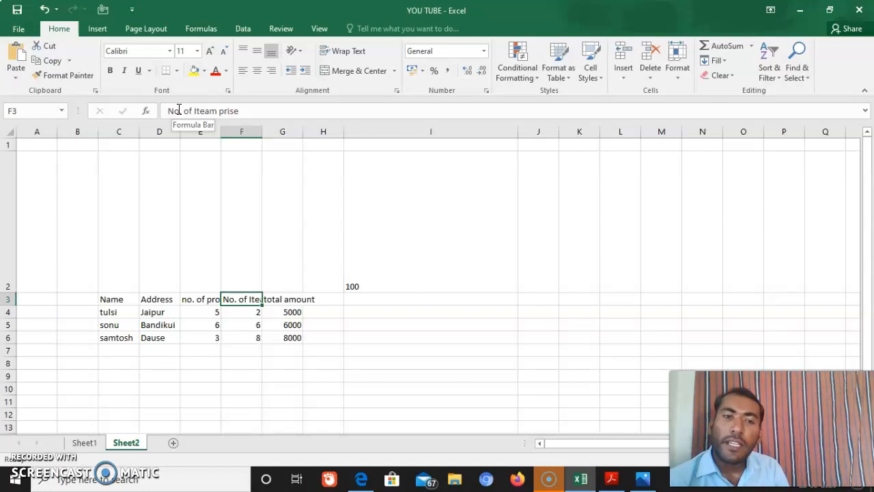
left_click(288, 300)
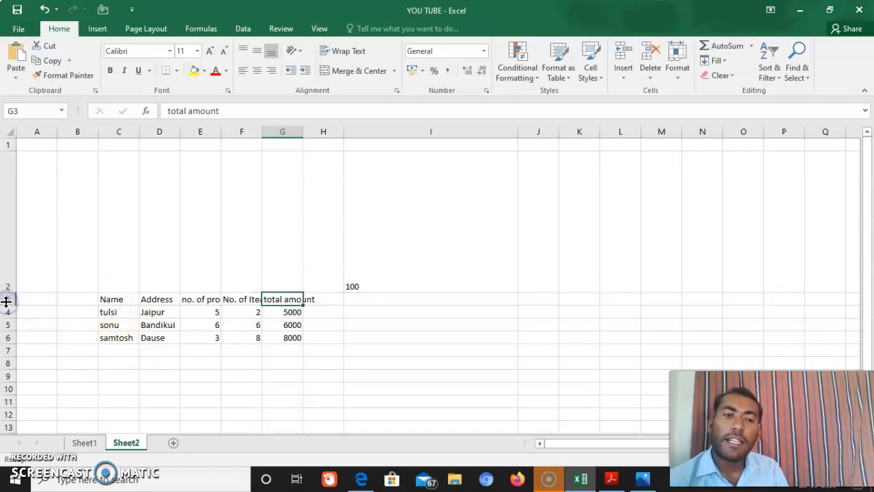
left_click(203, 298)
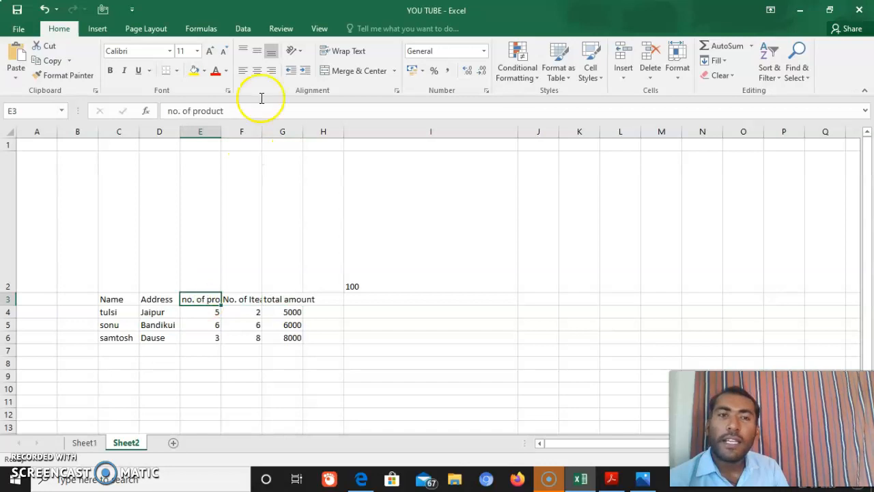
left_click(356, 51)
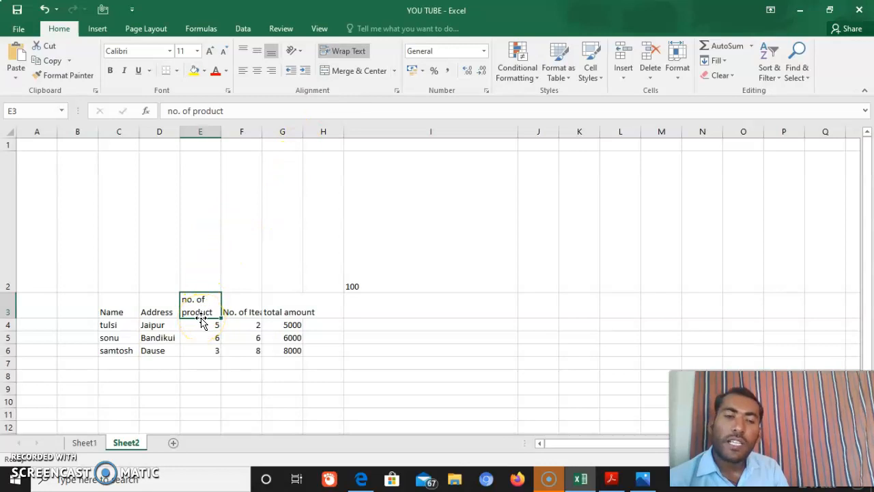
Wrap the "No. of Iteam prise" header in F3 and the "total amount" header in G3
left_click(242, 305)
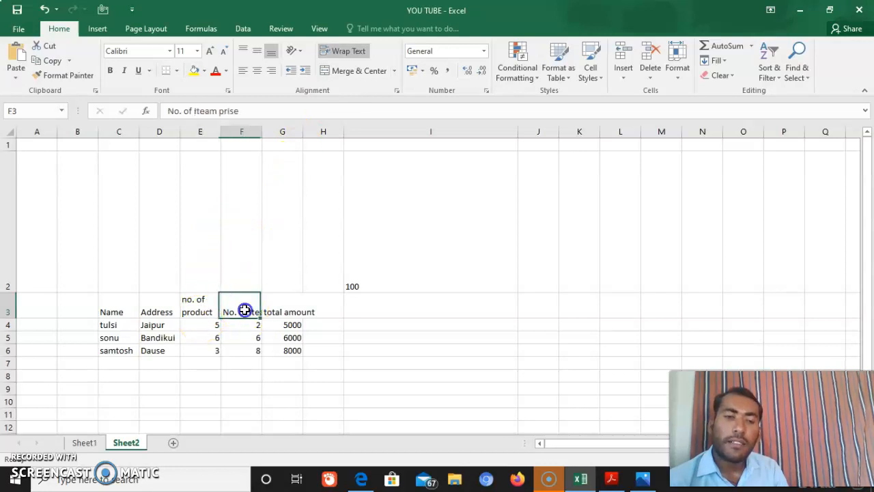
left_click(344, 49)
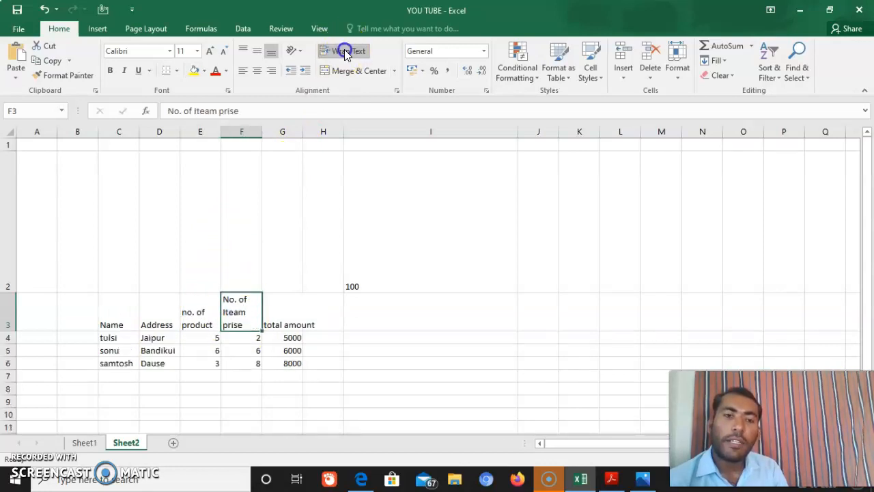
left_click(282, 307)
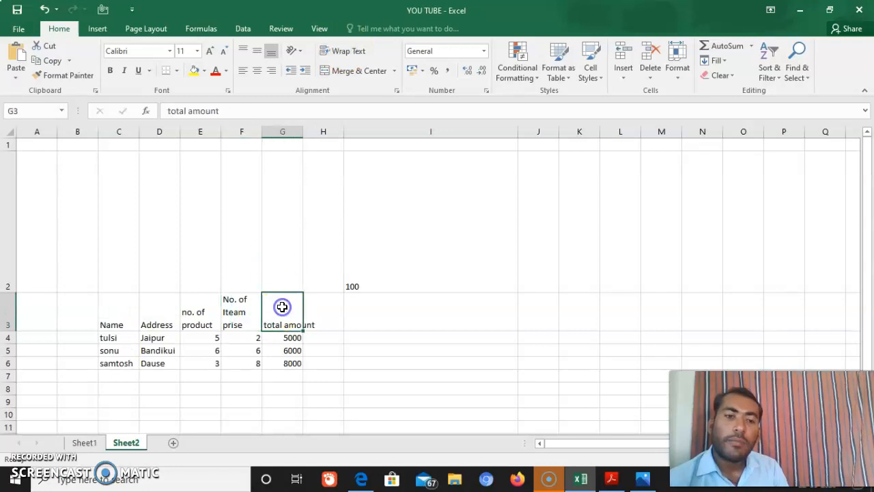
left_click(343, 53)
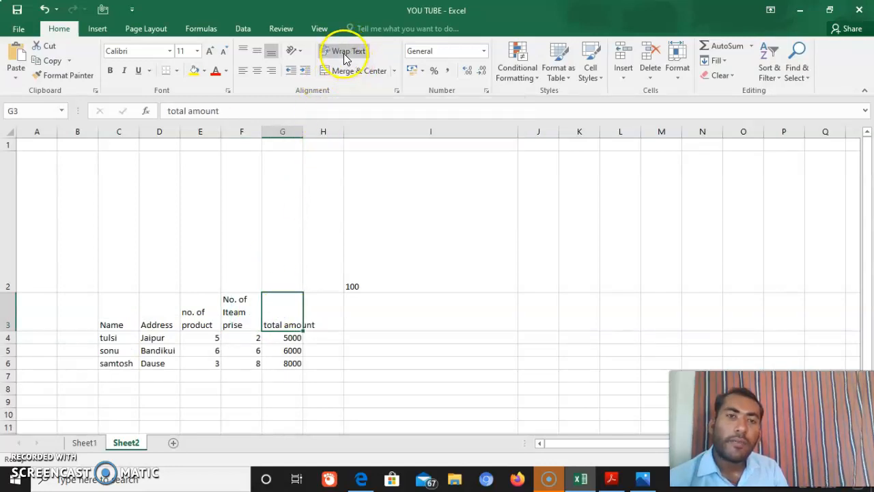
left_click(390, 203)
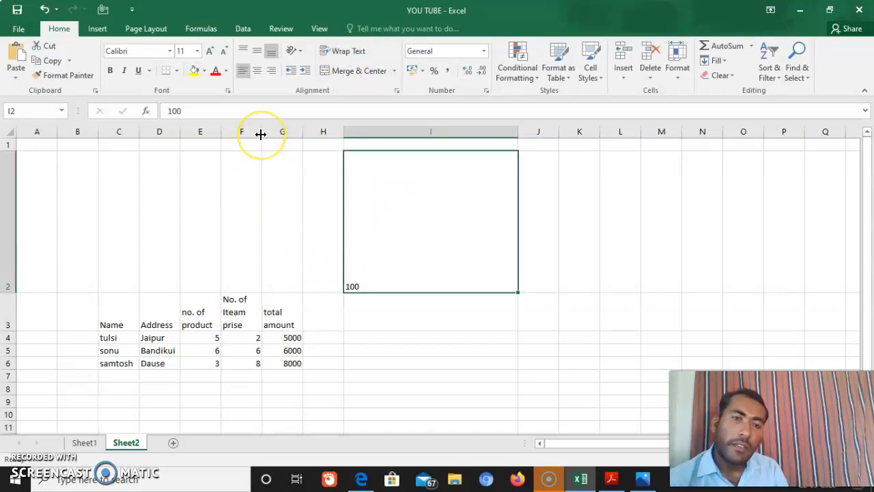
Narrow column F slightly and widen column E so the "no. of product" header fits on one line
mouse_move(261, 134)
left_mouse_down()
mouse_move(245, 132)
mouse_move(307, 131)
mouse_move(258, 133)
left_mouse_up()
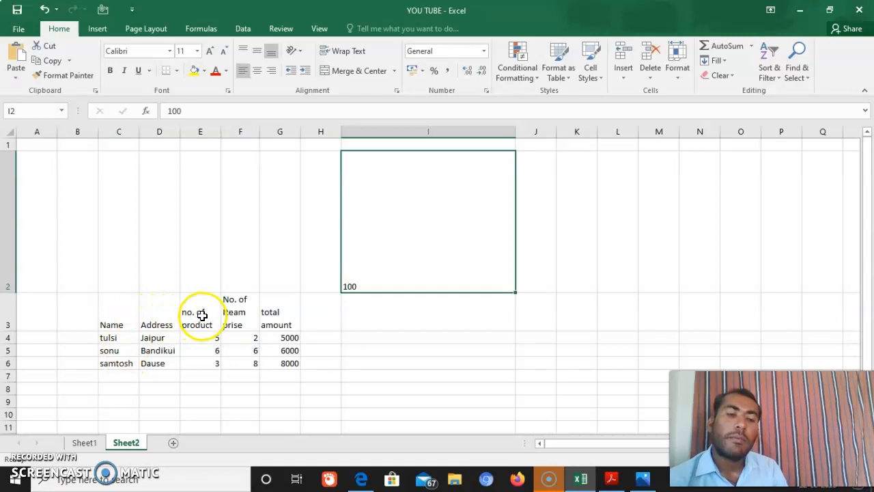
left_click_drag(220, 130, 252, 136)
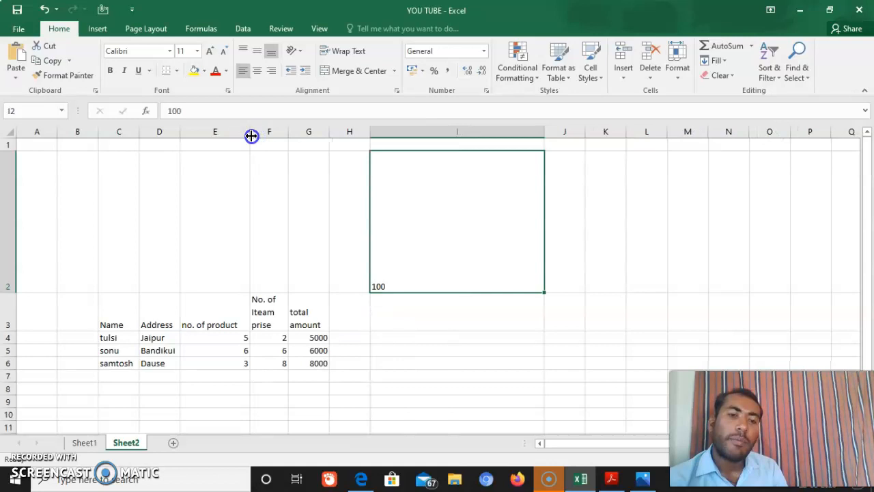
double_click(251, 136)
left_click_drag(241, 138, 241, 137)
left_click(215, 328)
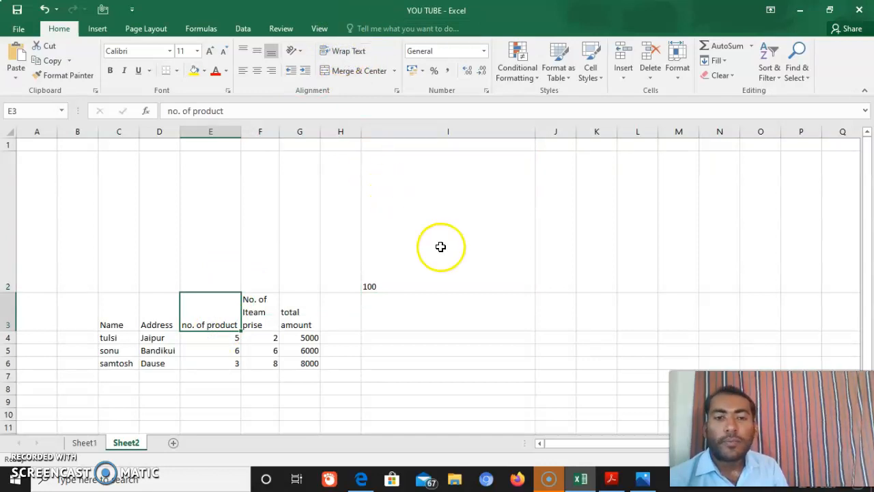
left_click(441, 246)
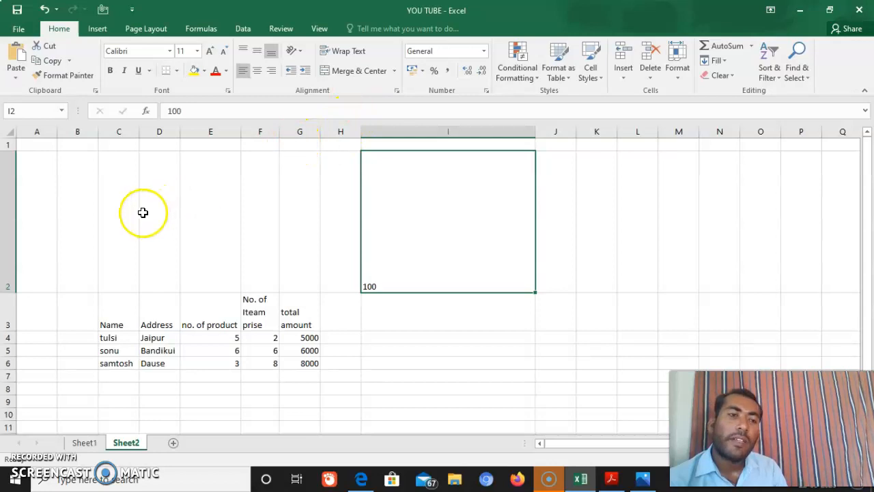
Enter the title "sales report" in E2 above the table headers
left_click(198, 248)
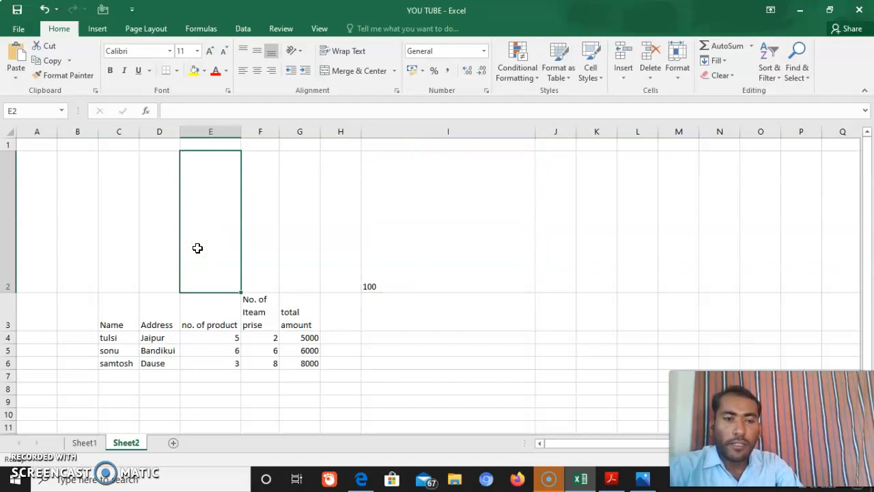
type("sales report")
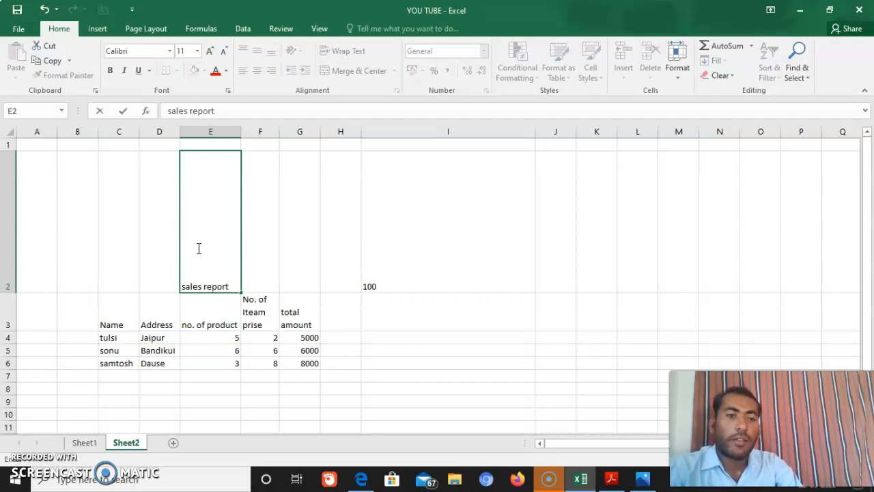
key("Return")
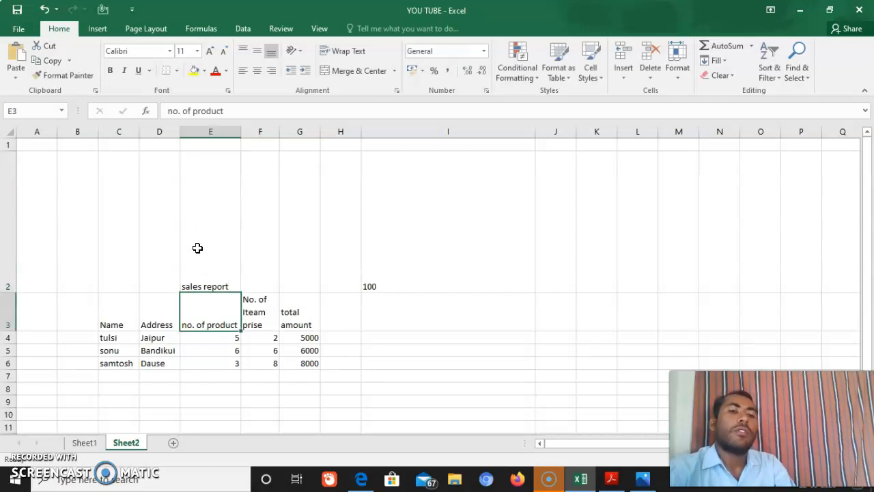
Merge and center the "sales report" title across C2:G2
left_click(269, 271)
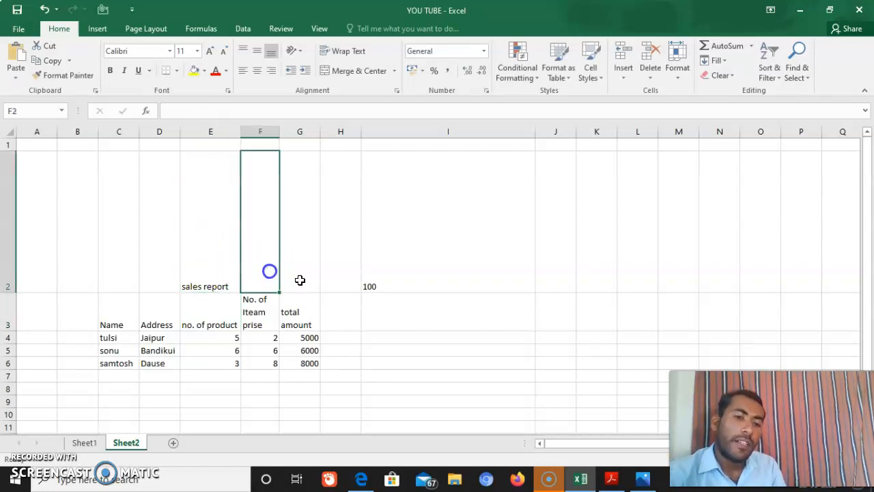
left_click(328, 307)
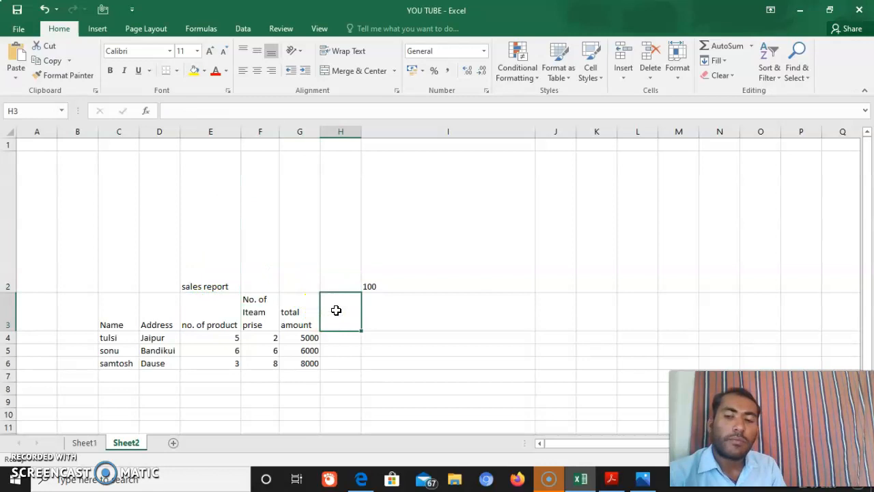
left_click(192, 278)
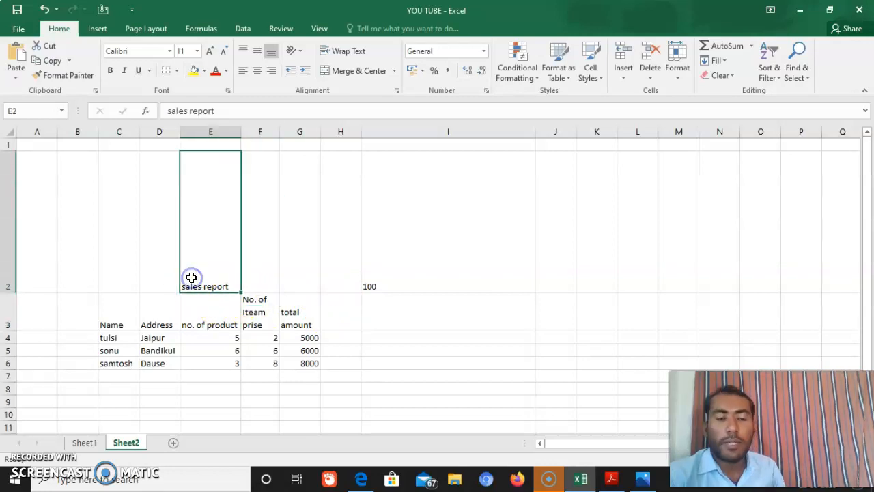
left_click(166, 272)
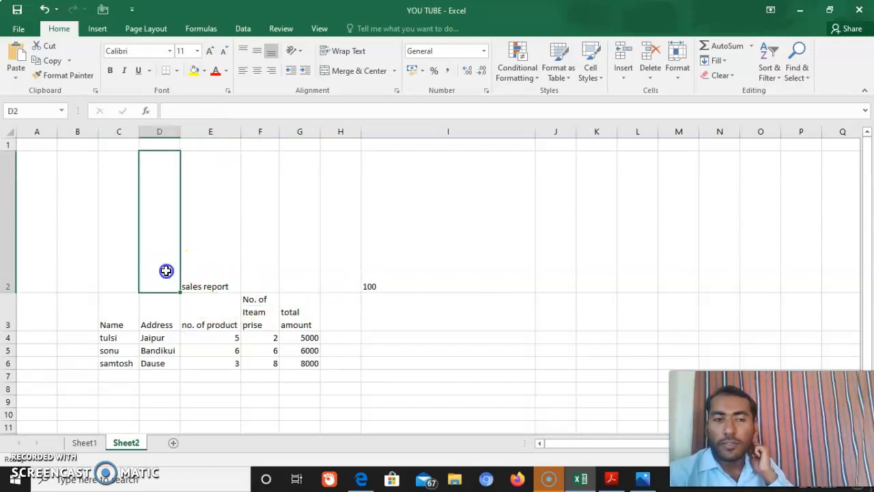
left_click(208, 249)
left_click(118, 245)
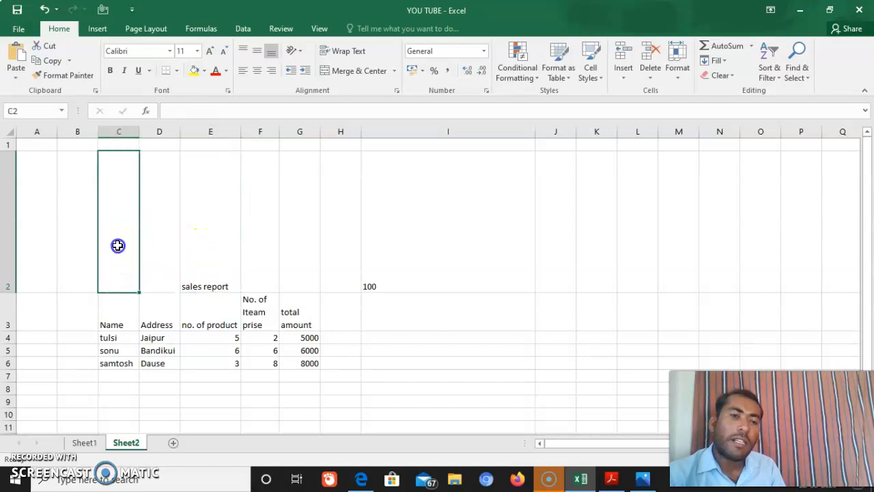
left_click_drag(118, 246, 310, 248)
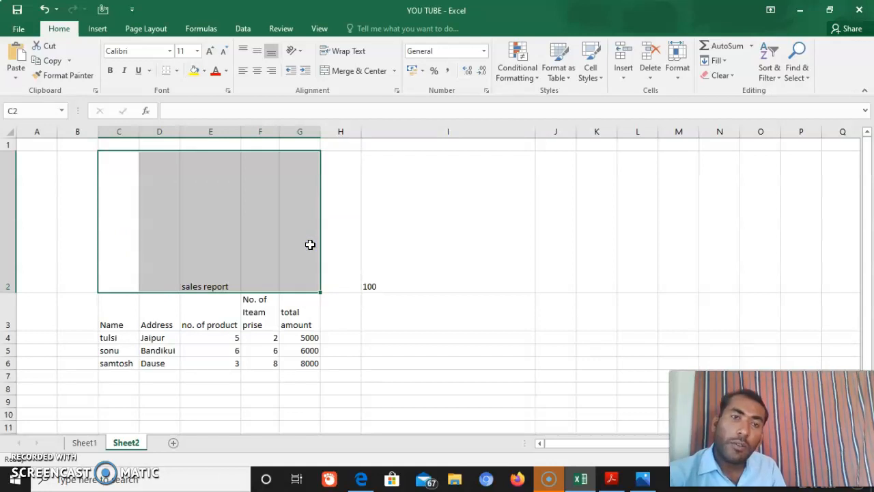
left_click(350, 76)
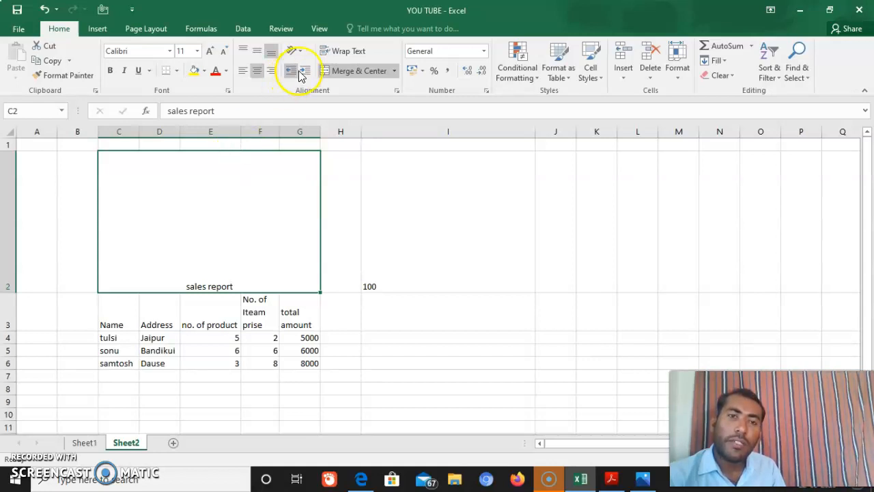
Try Merge Across on the merged "sales report" title and look through the other merge options
left_click(395, 71)
left_click(380, 97)
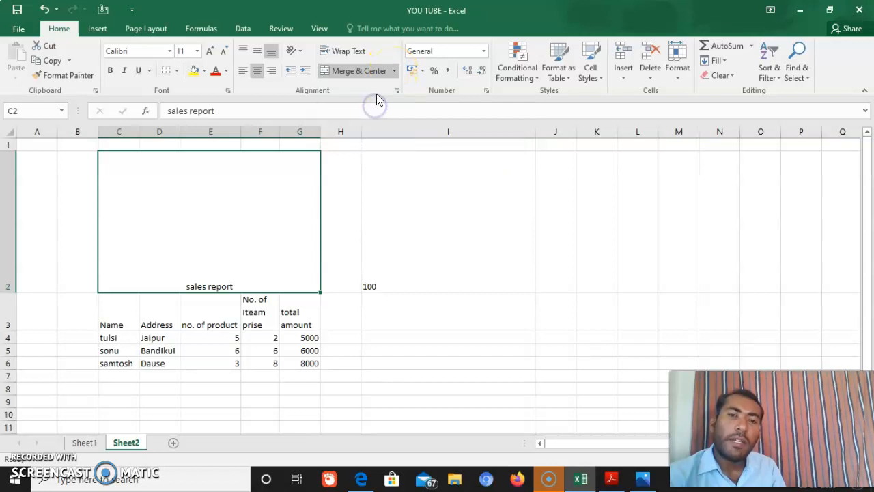
left_click(394, 72)
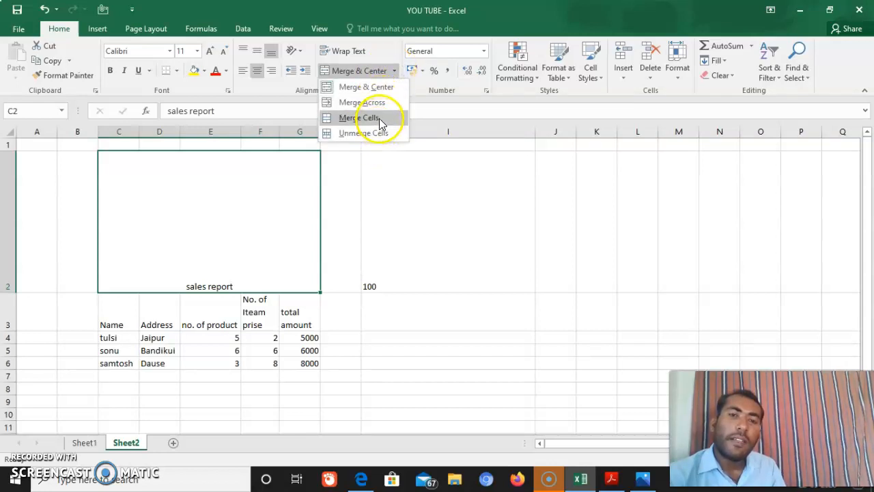
left_click(410, 337)
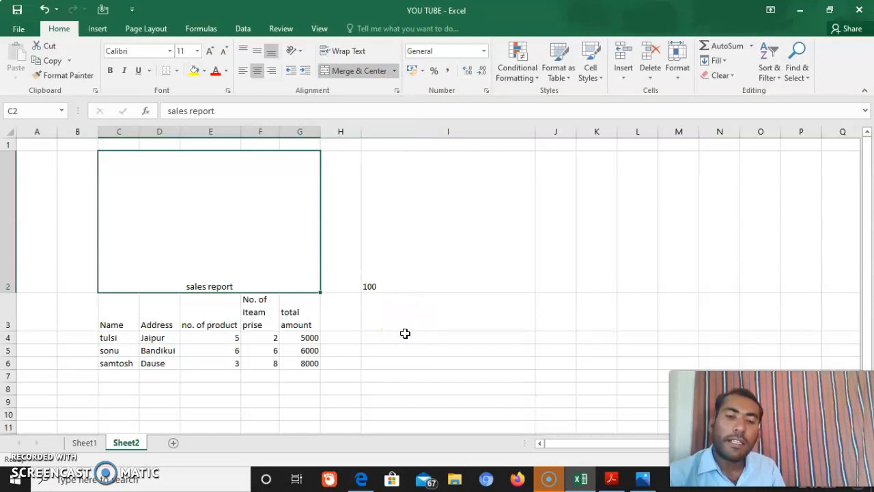
left_click(409, 334)
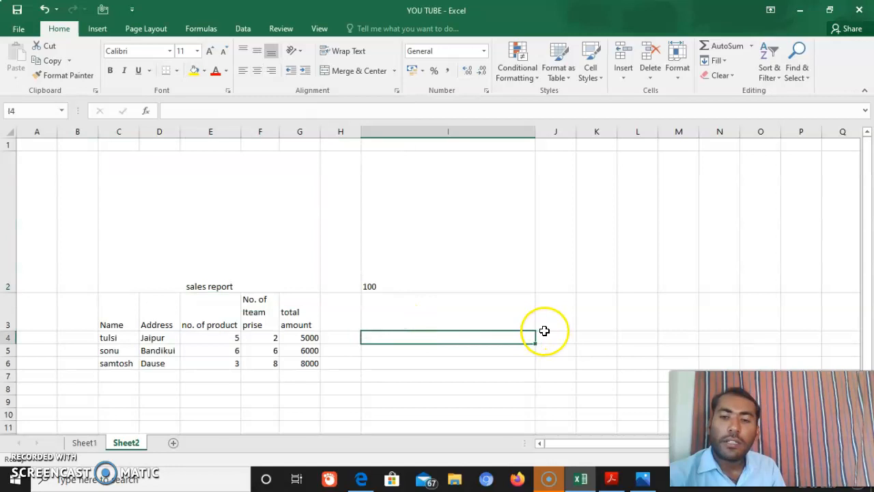
Merge and center the empty range J4:L9, and change it to Merge Across so each row is merged separately
left_click_drag(550, 337, 650, 397)
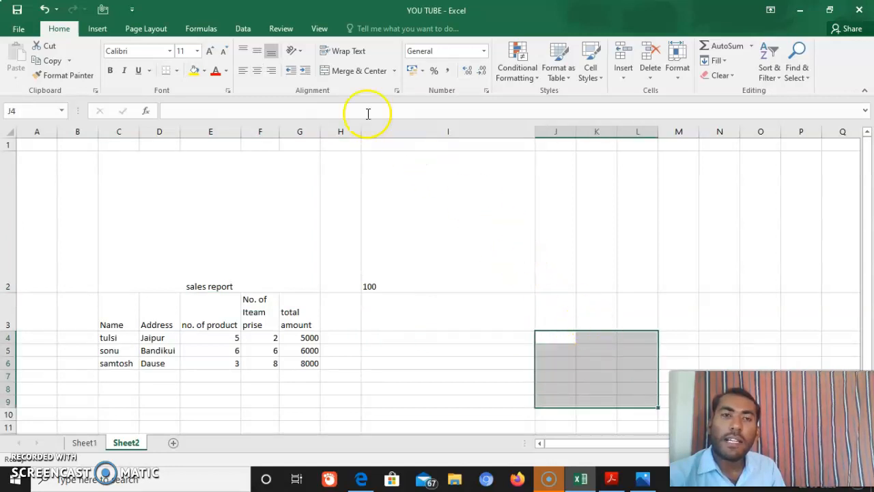
left_click(388, 74)
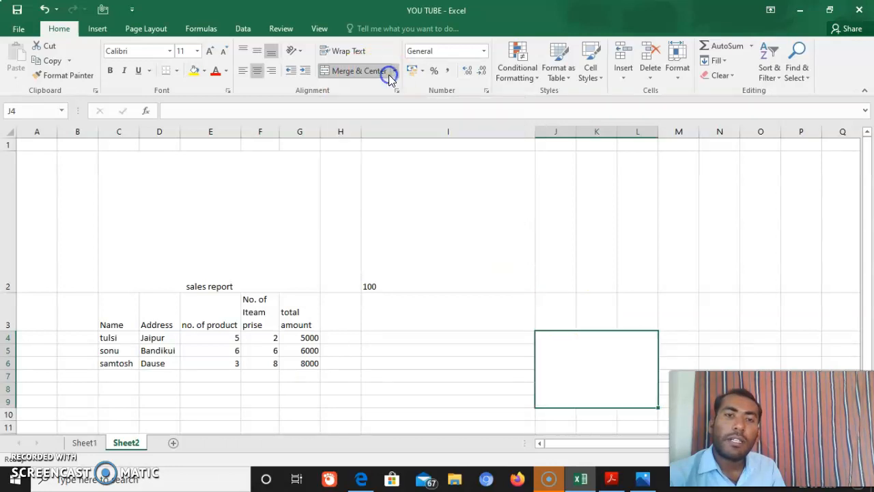
left_click(395, 71)
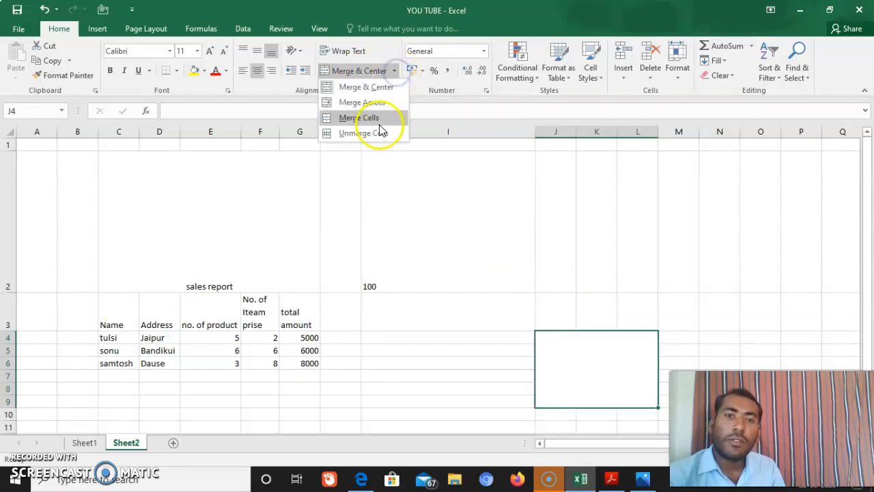
left_click(373, 103)
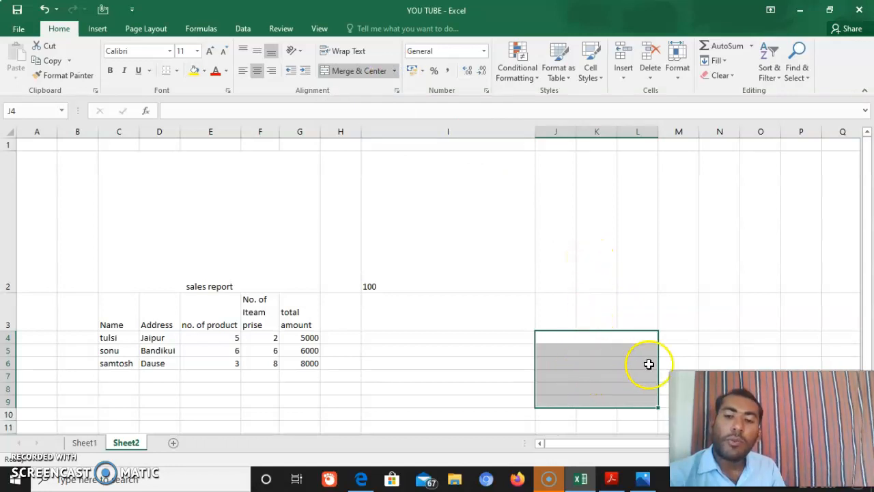
left_click(482, 386)
left_click_drag(564, 346, 616, 397)
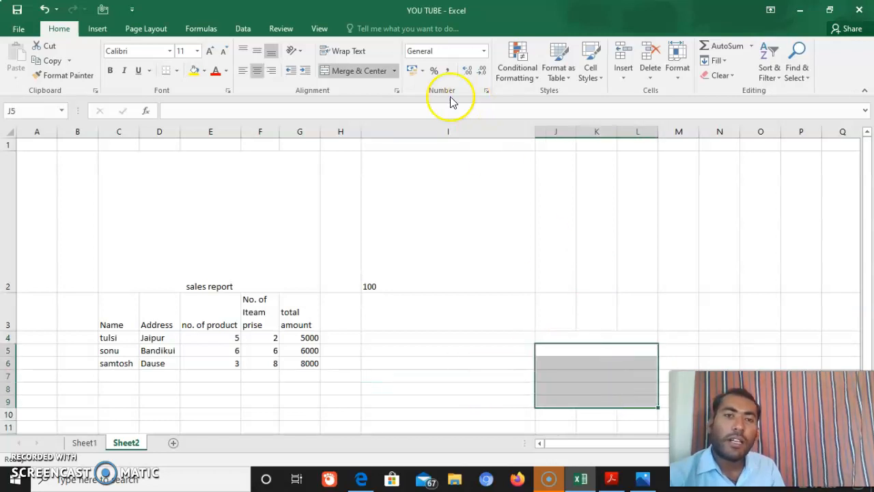
left_click(395, 71)
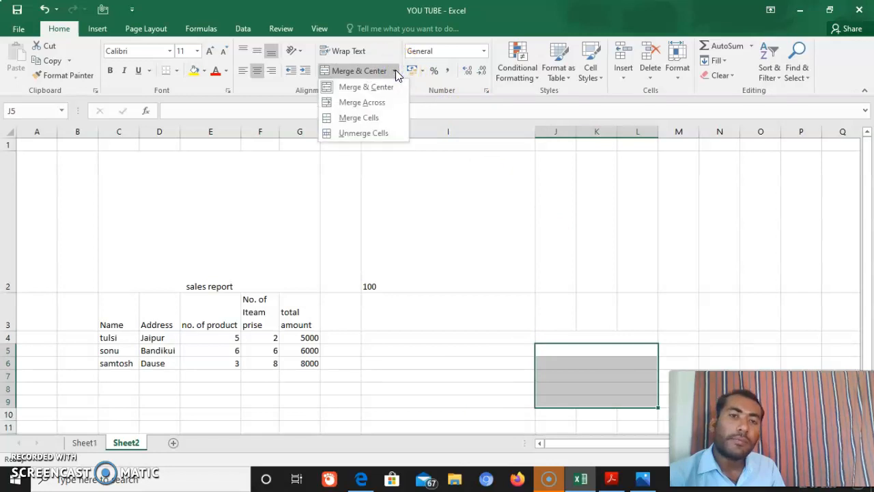
left_click(394, 71)
left_click(384, 180)
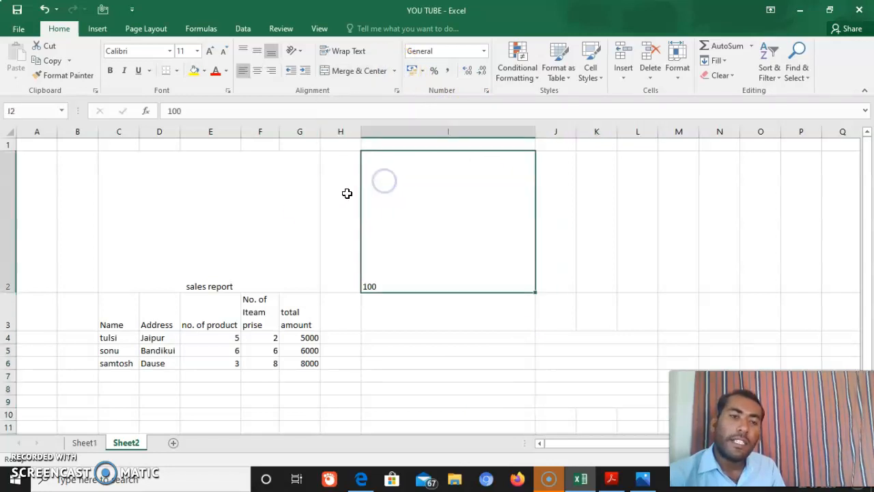
left_click(289, 198)
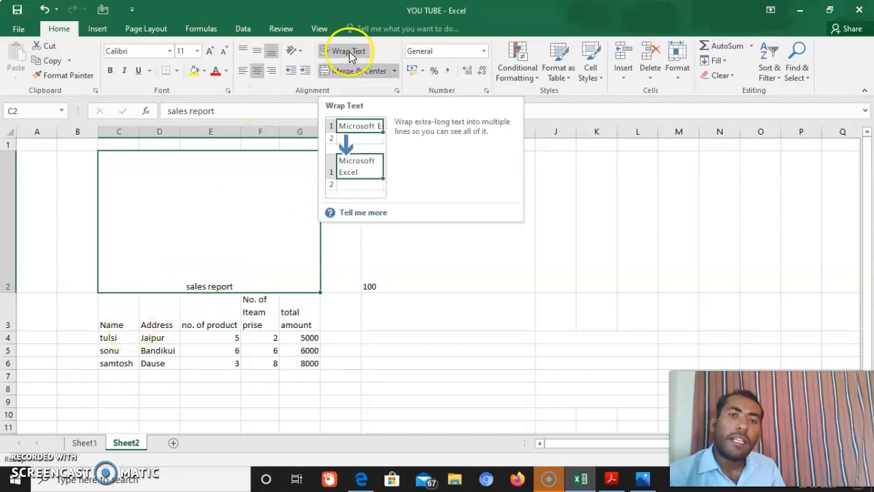
left_click(222, 241)
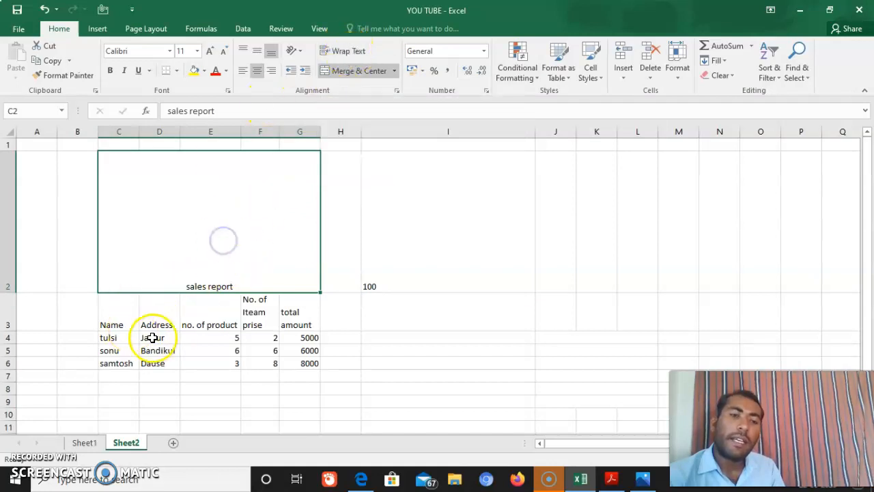
Apply Shrink to fit to the "Name" header in C3 and check the neighbouring header cells in row 3
left_click(126, 311)
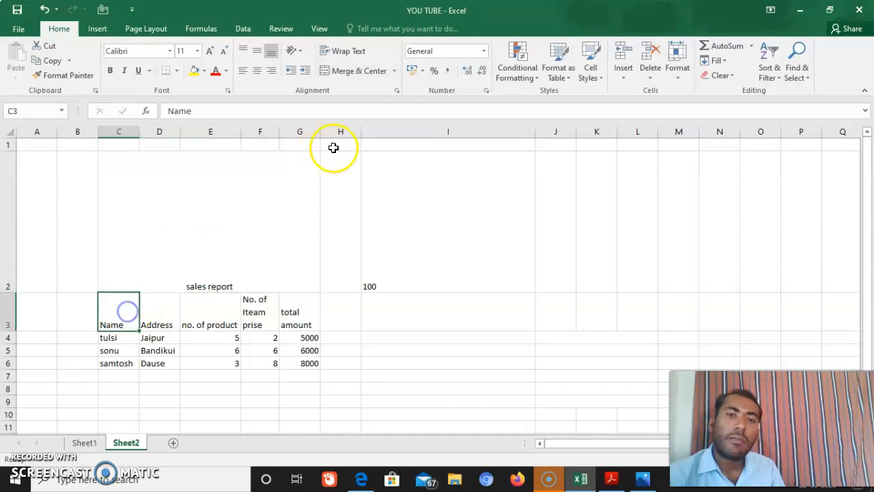
left_click(397, 90)
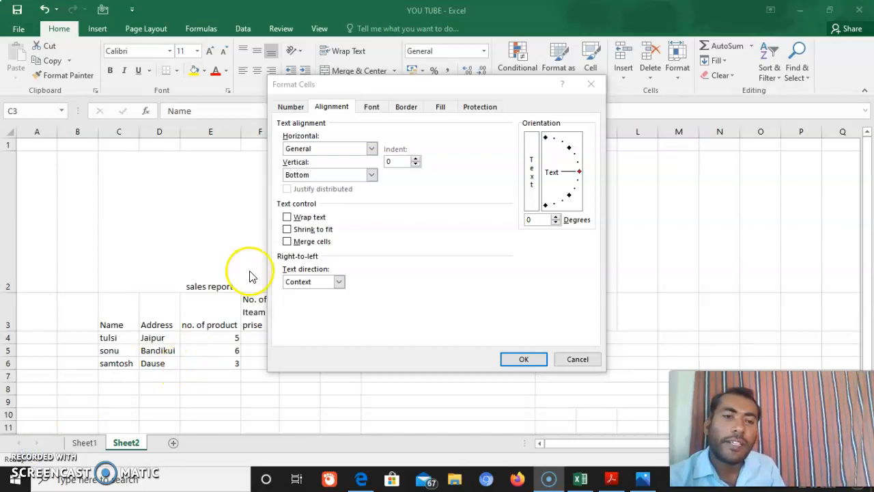
left_click(287, 230)
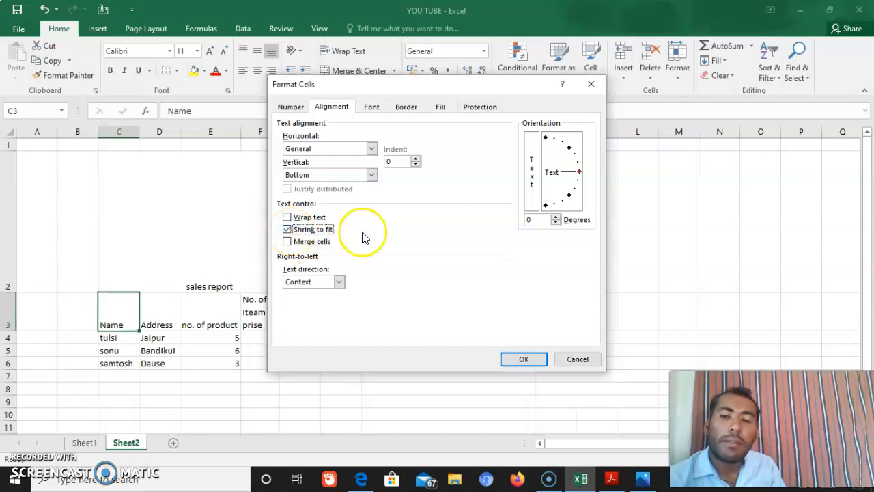
left_click(520, 358)
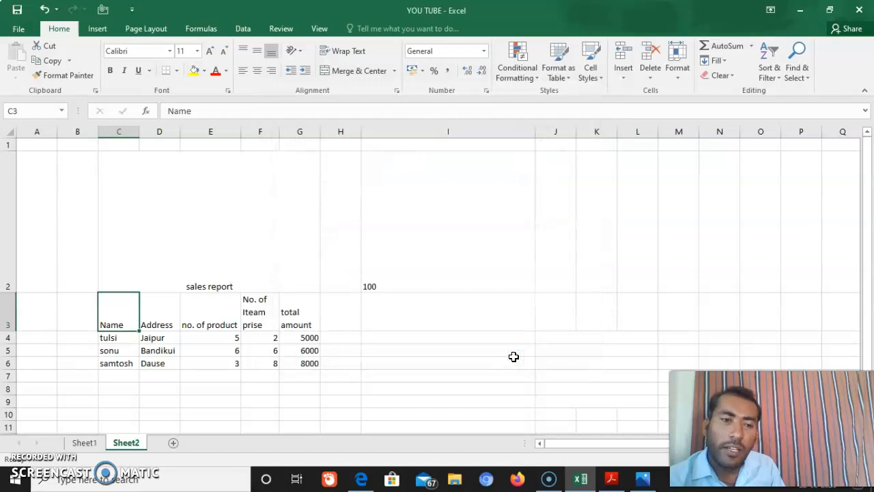
left_click(220, 308)
left_click(221, 302)
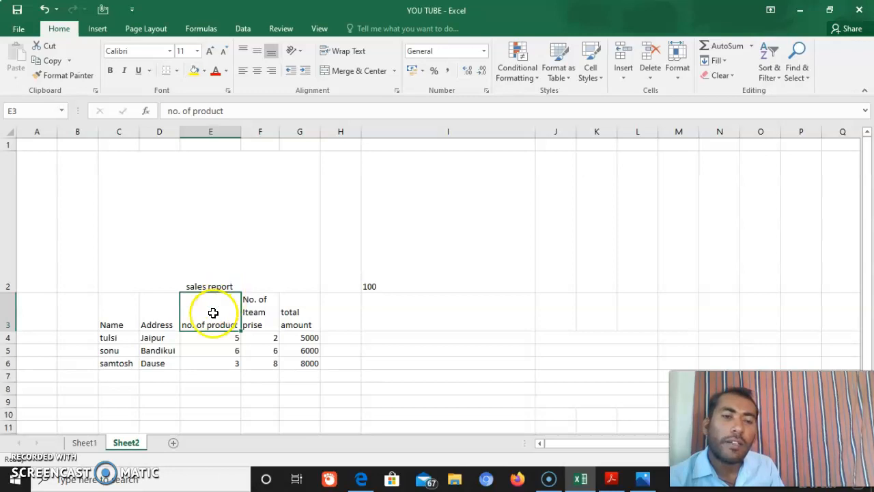
left_click(256, 313)
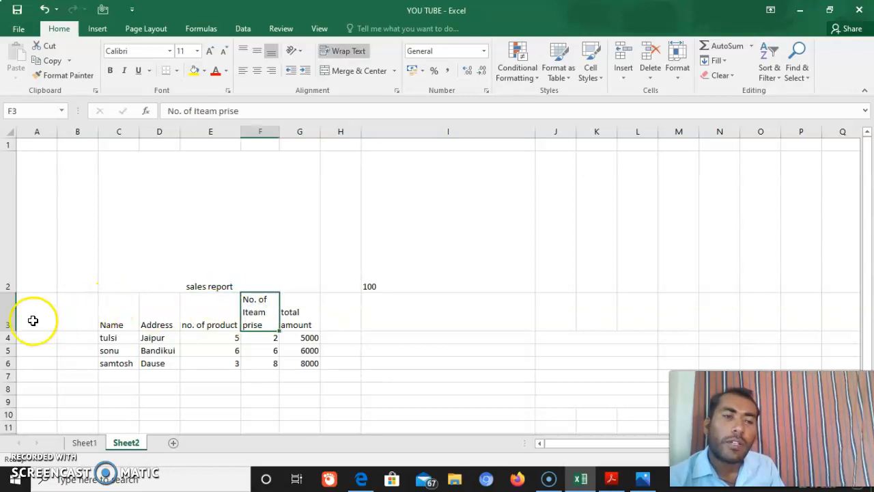
left_click_drag(31, 318, 208, 336)
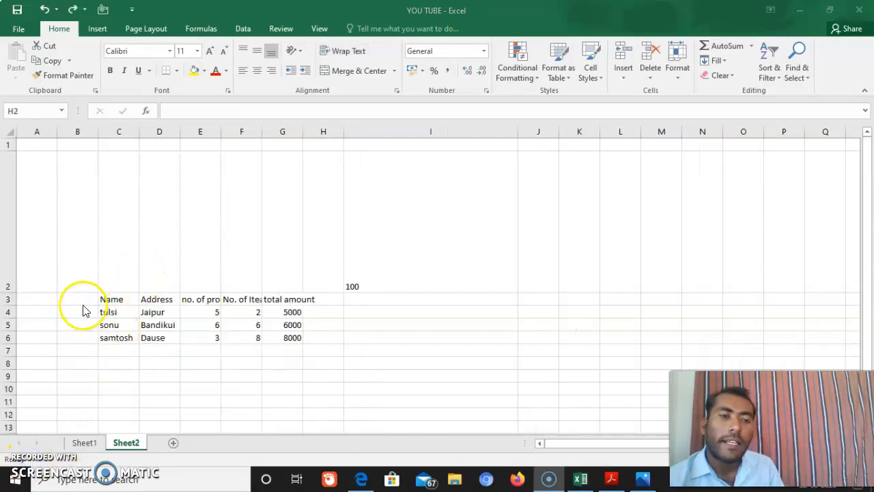
Apply Shrink to fit text control to the whole header row 3
left_click(10, 297)
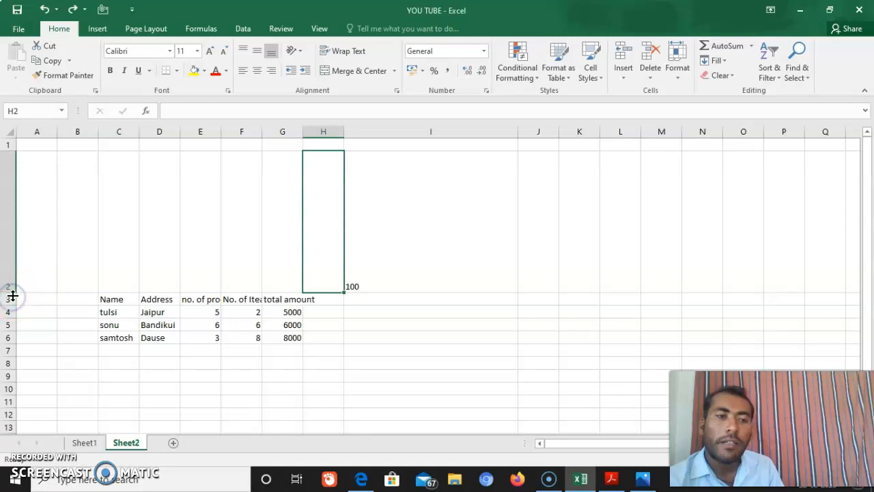
left_click(9, 299)
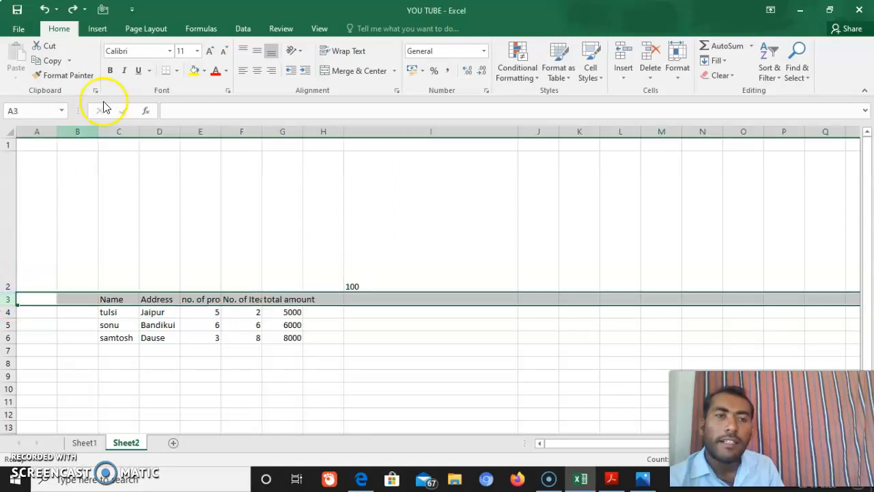
left_click(395, 90)
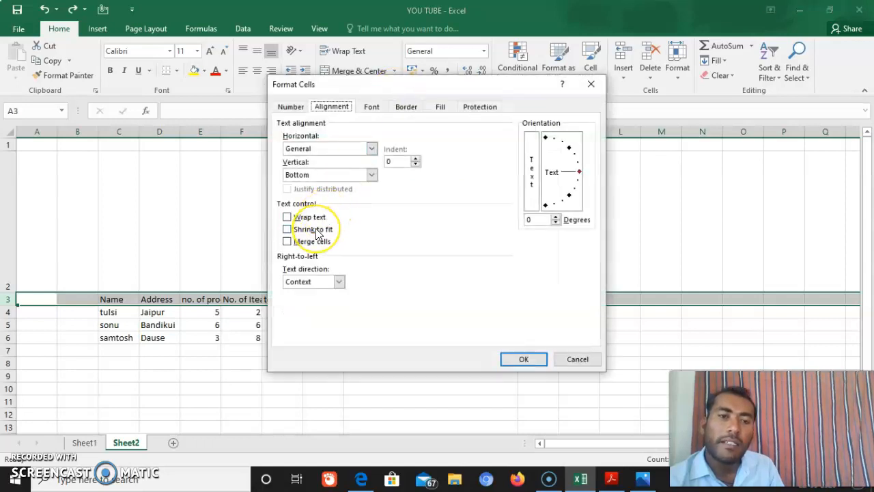
left_click(316, 231)
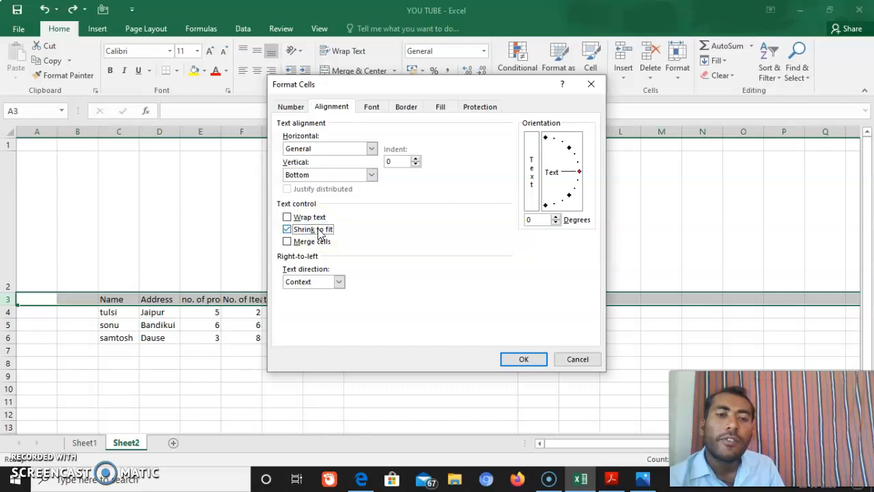
left_click(524, 360)
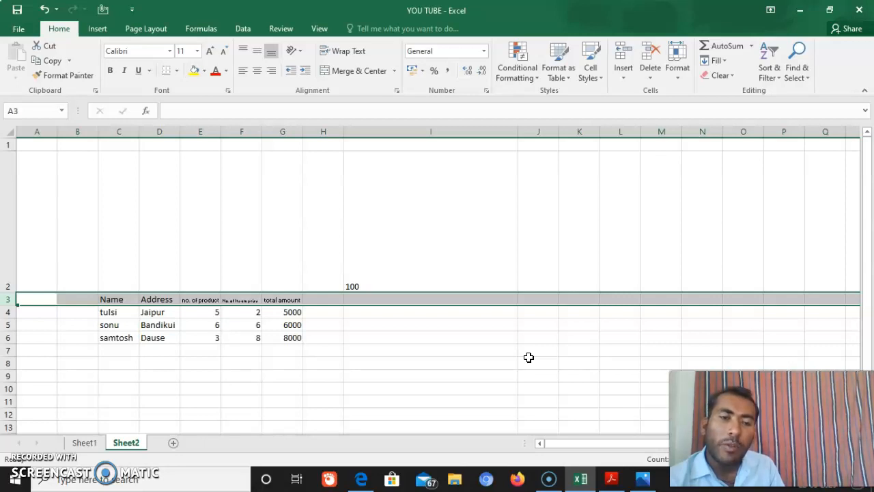
Widen columns F and G, and narrow column F again so its shrunken header changes size with the column
left_click_drag(262, 132, 312, 130)
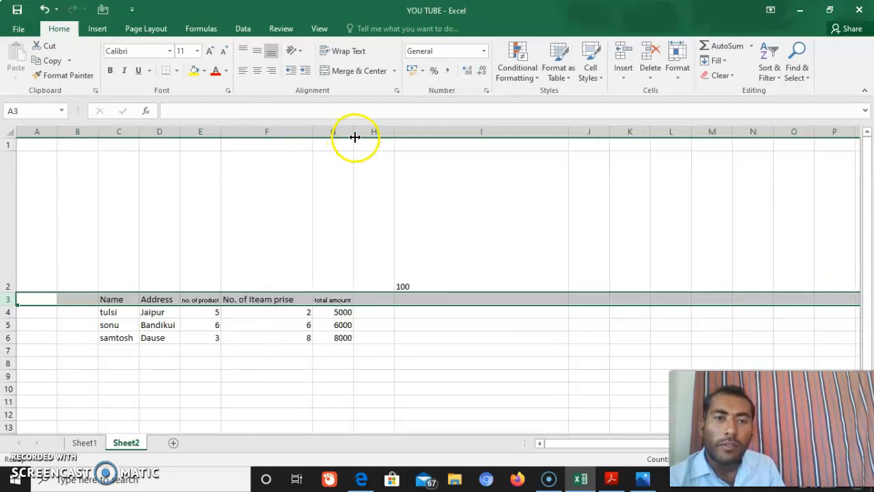
left_click_drag(353, 135, 378, 136)
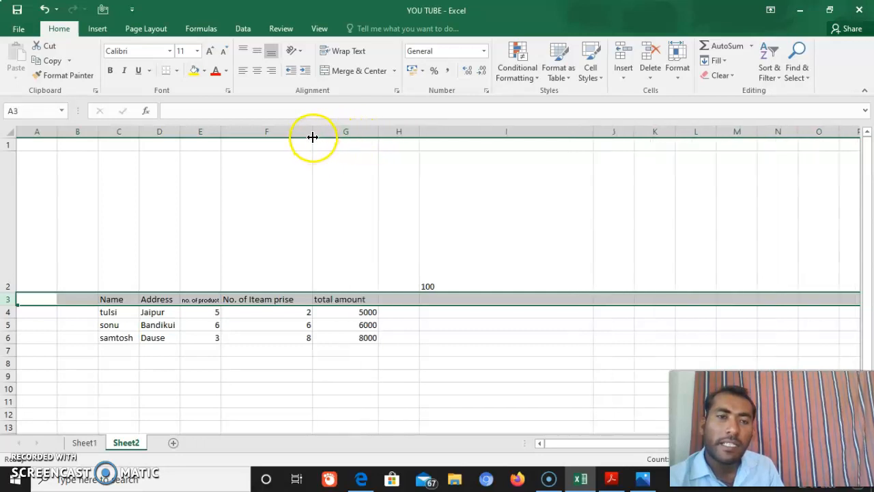
left_click_drag(312, 131, 273, 133)
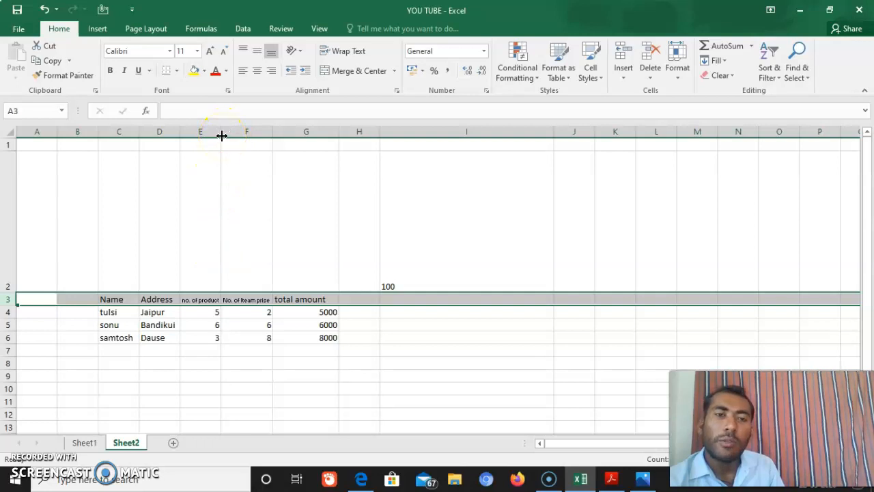
left_click(394, 70)
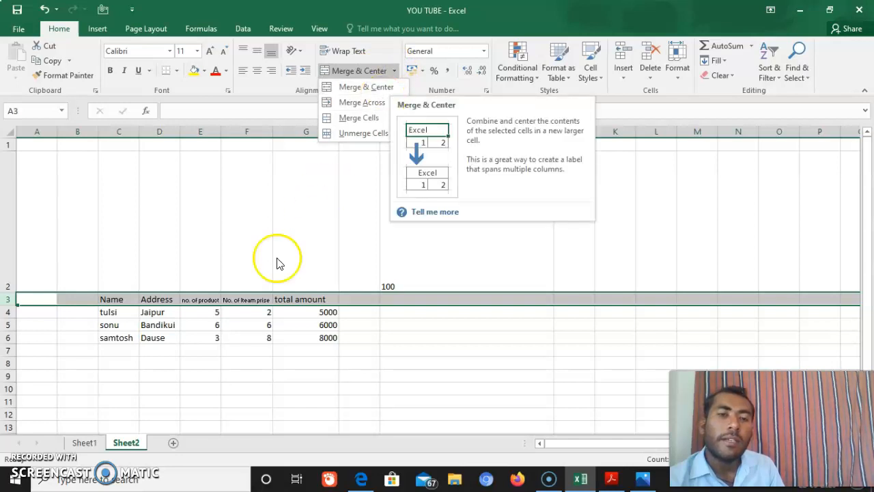
left_click(255, 286)
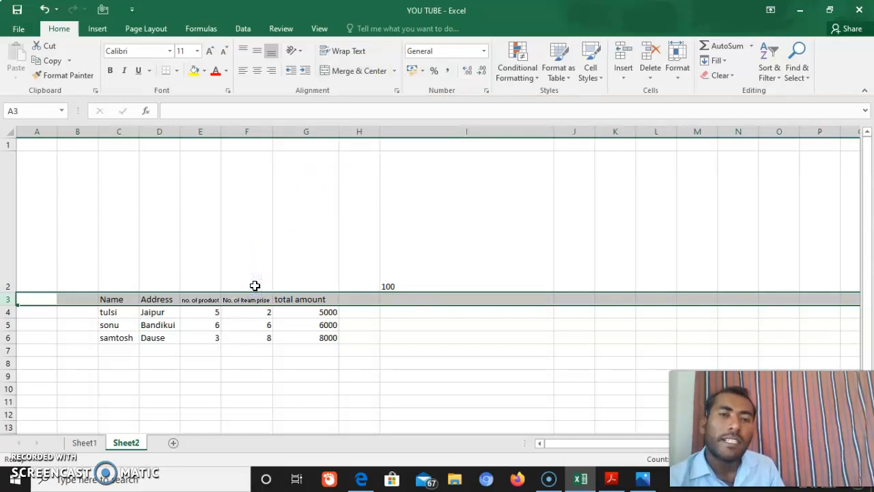
left_click(394, 71)
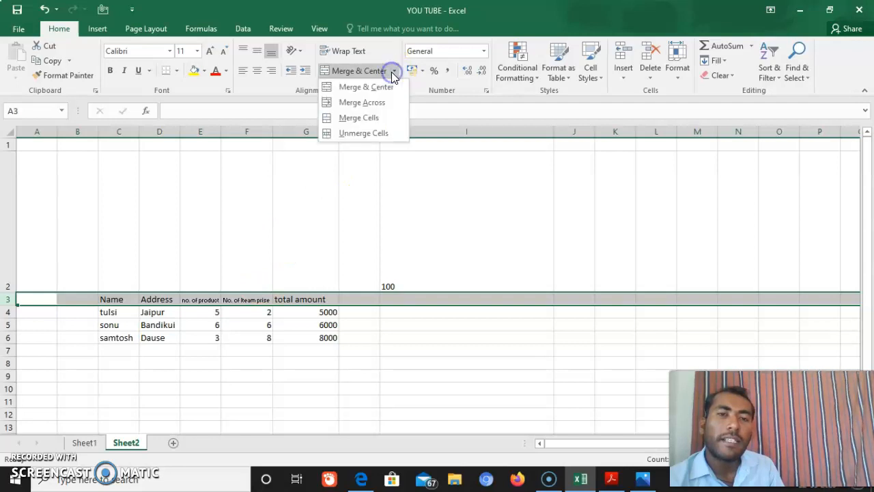
left_click(399, 169)
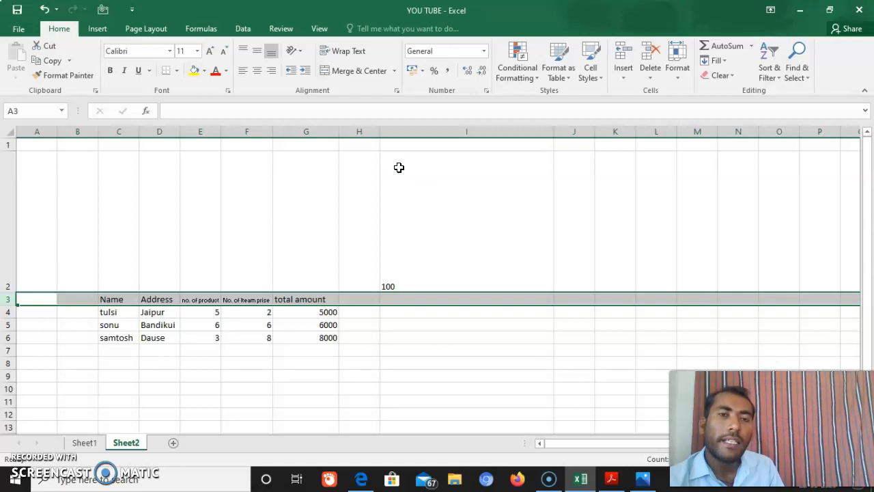
left_click(394, 73)
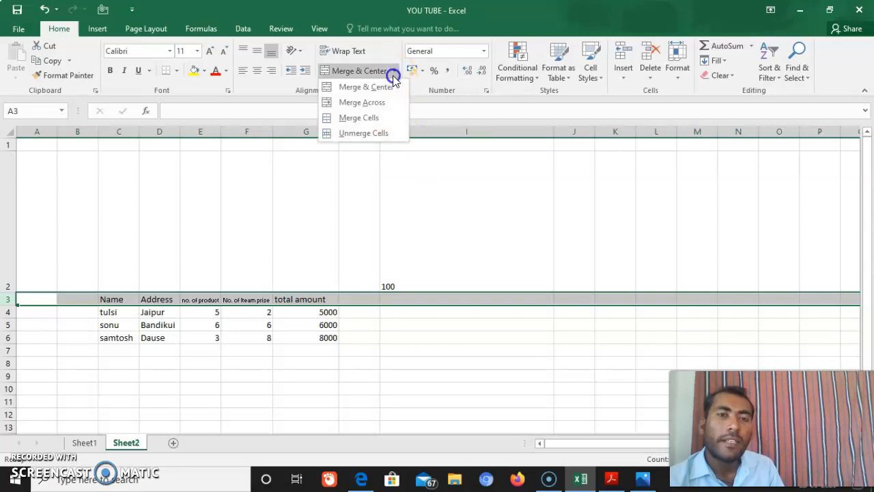
left_click(378, 63)
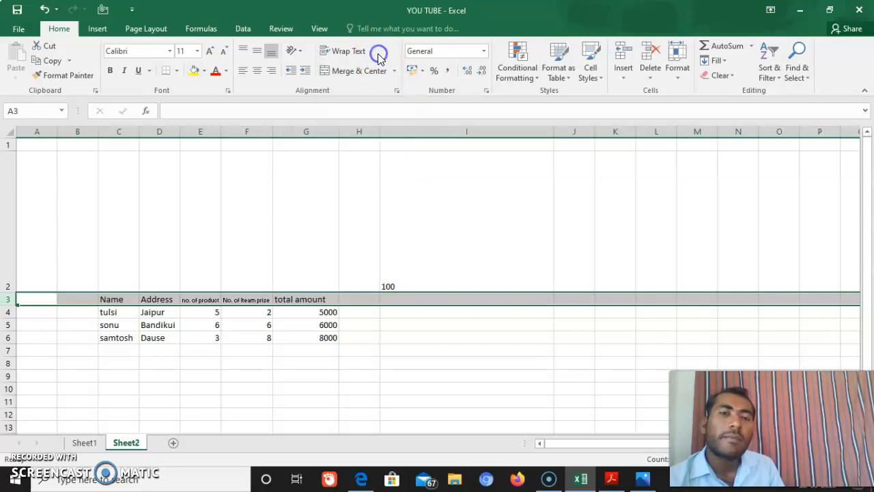
left_click(290, 236)
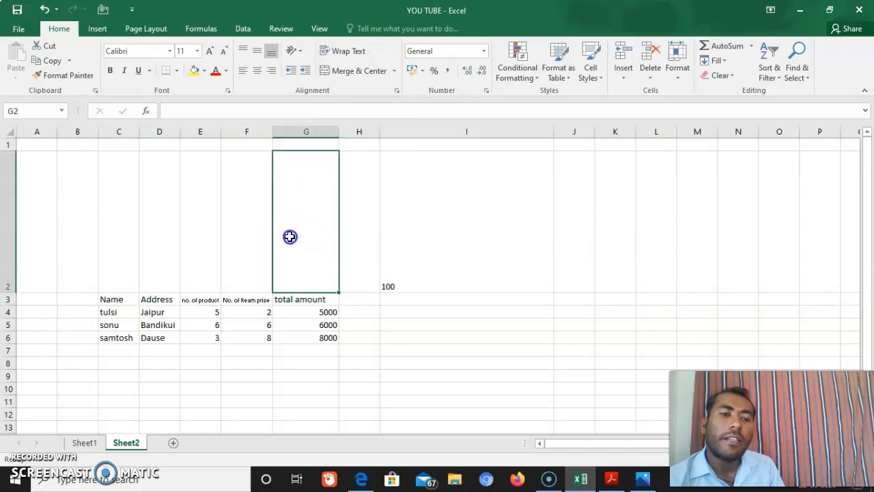
Wrap the text of the "no. of product" header in E3 and the "No. of Iteam prise" header in F3
left_click(212, 299)
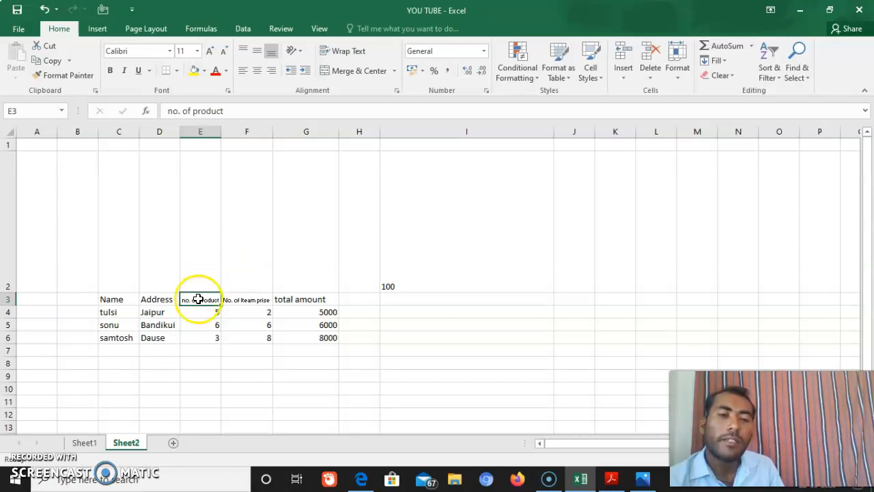
left_click(340, 51)
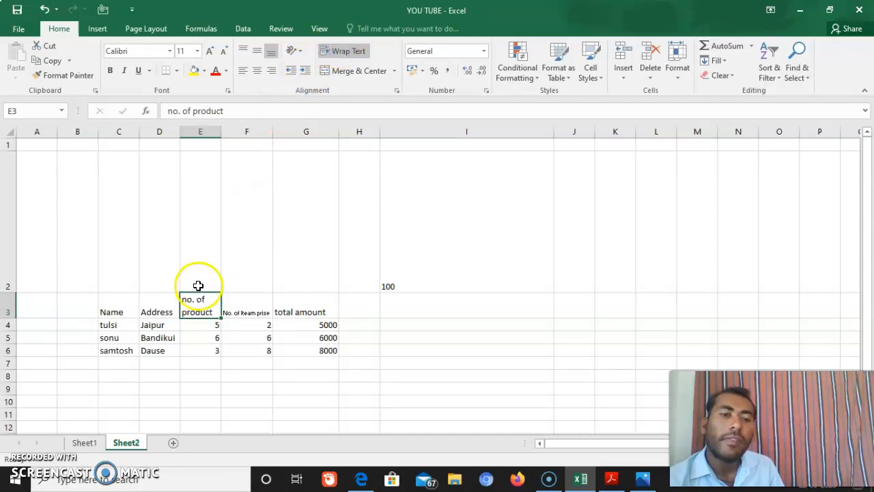
left_click(230, 296)
right_click(229, 298)
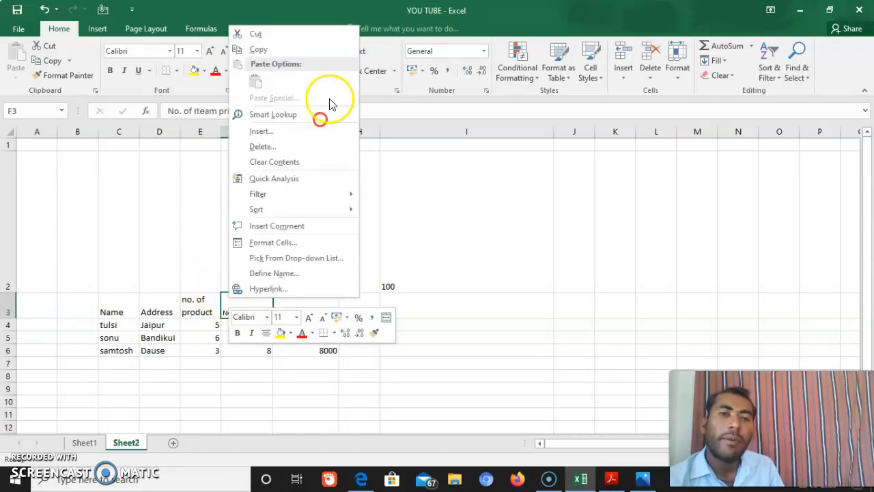
left_click(381, 50)
left_click(359, 47)
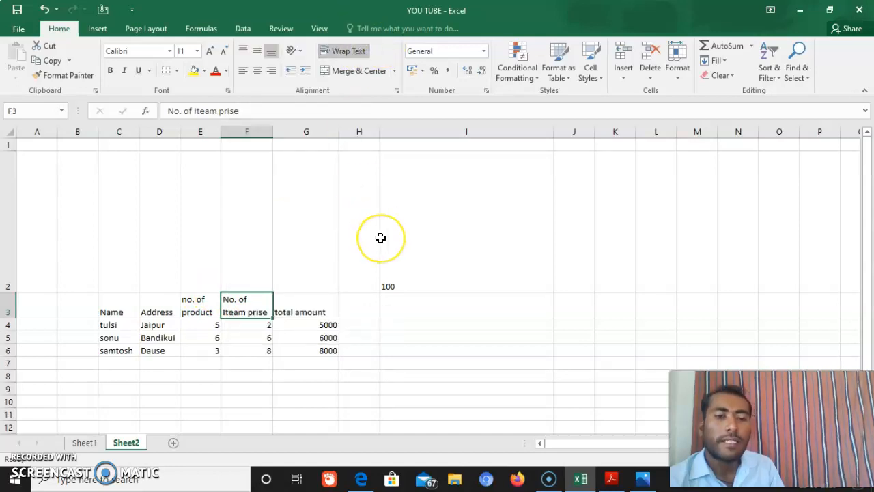
Try increasing the indent of the "No. of Iteam prise" header in F3 and decreasing it back, twice
left_click(305, 73)
left_click(305, 73)
left_click(305, 73)
left_click(305, 73)
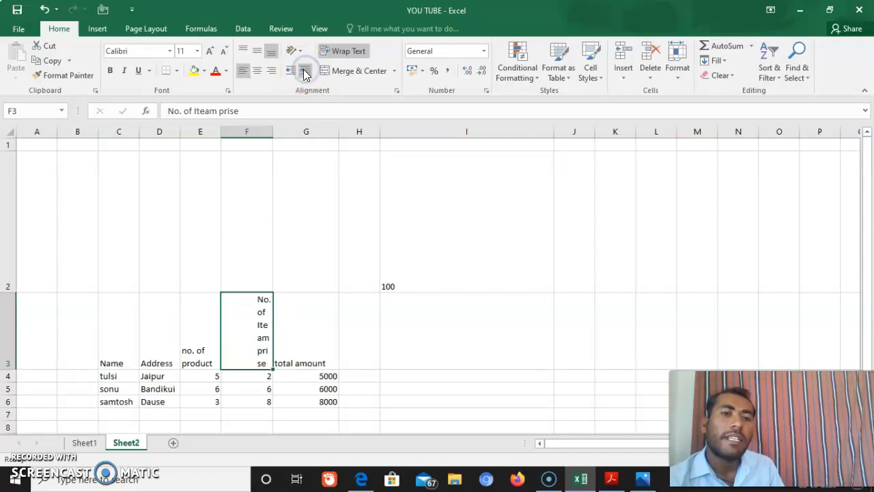
left_click(294, 72)
left_click(294, 72)
left_click(294, 72)
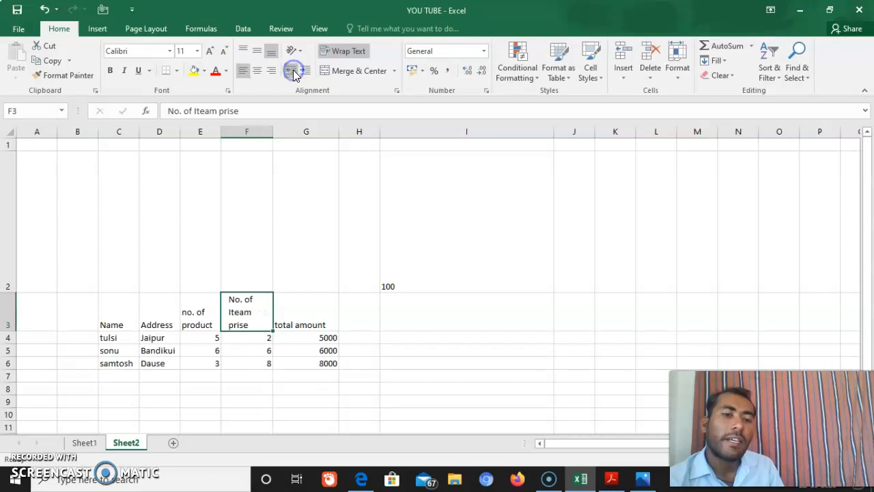
left_click(294, 72)
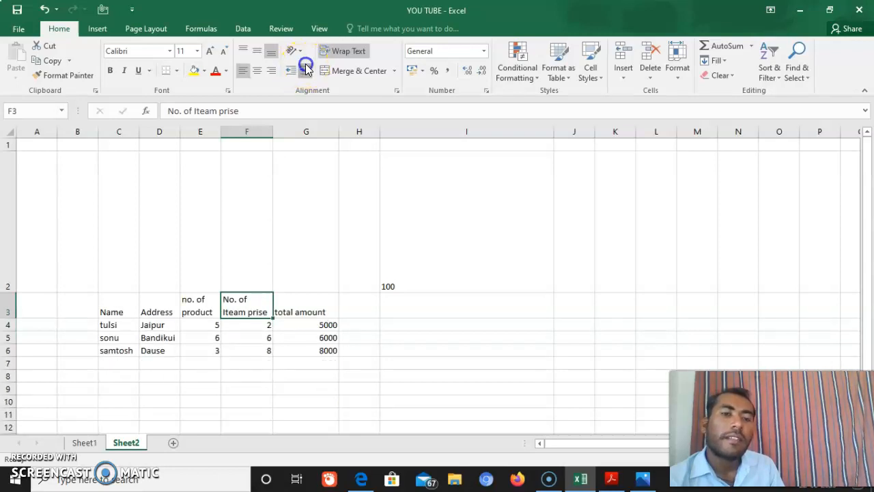
left_click(305, 71)
left_click(306, 69)
left_click(293, 73)
left_click(292, 73)
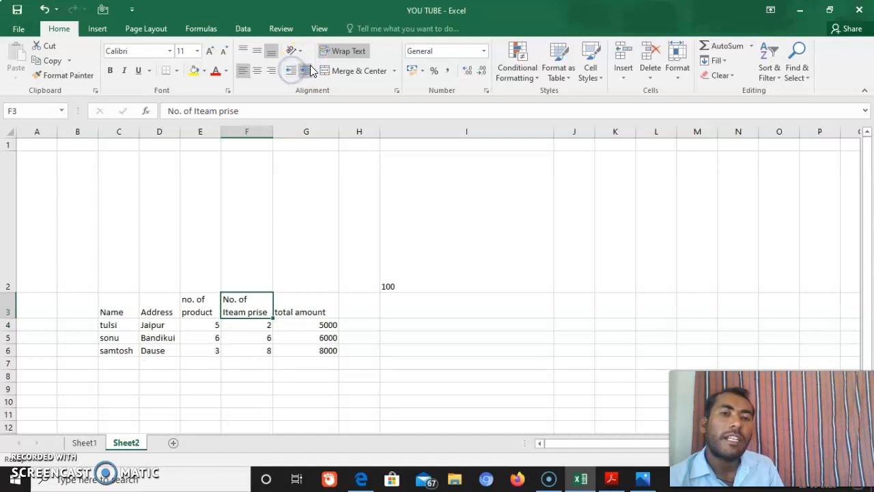
Indent the "No. of Iteam prise" header in F3 by three levels
left_click(308, 71)
left_click(308, 71)
left_click(308, 71)
left_click(288, 74)
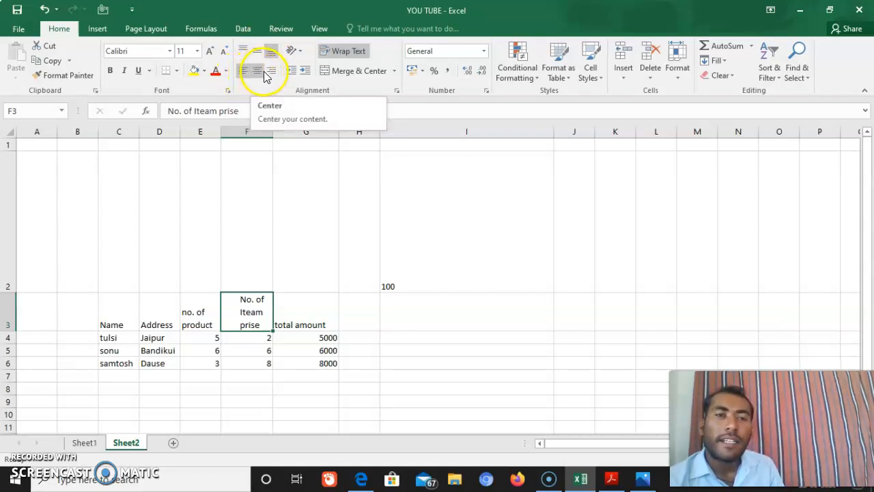
left_click(307, 71)
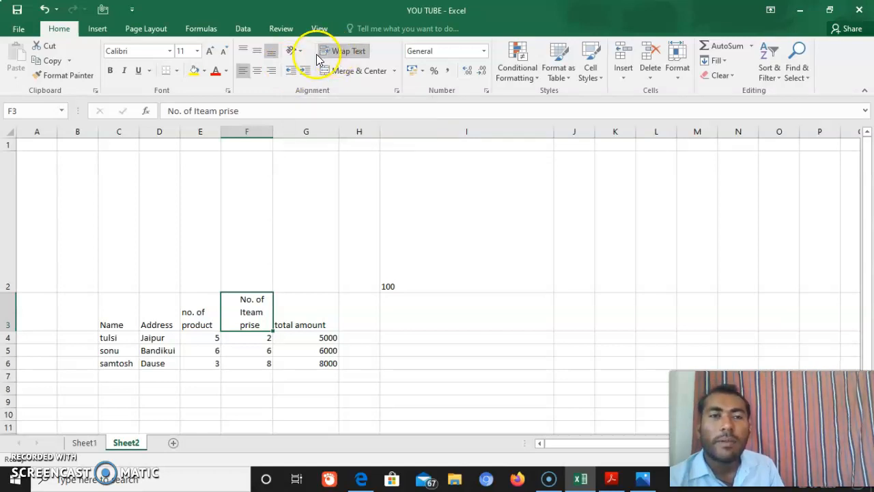
Try the Angle Counterclockwise orientation on the "total amount" header in G3, followed by Vertical Text
left_click(301, 54)
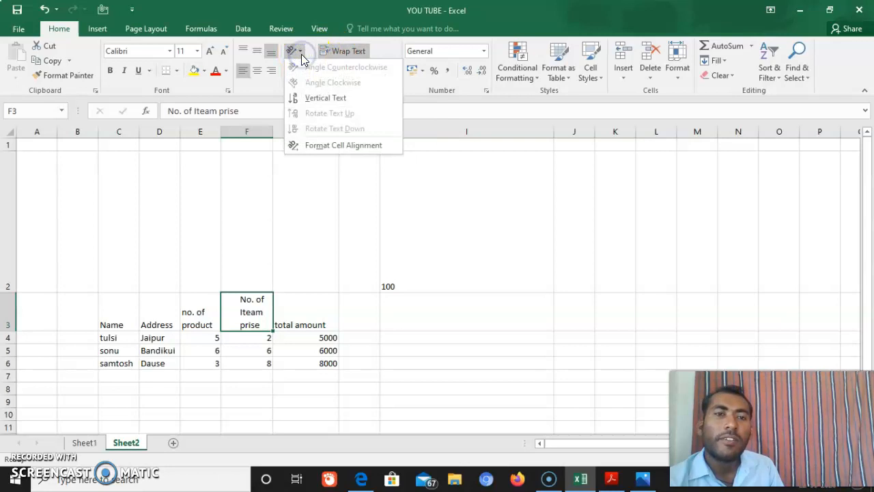
left_click(301, 54)
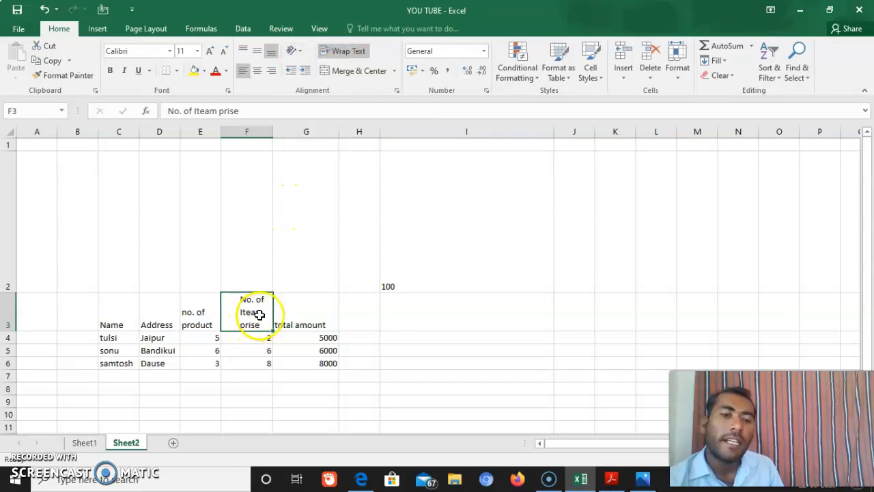
left_click(285, 318)
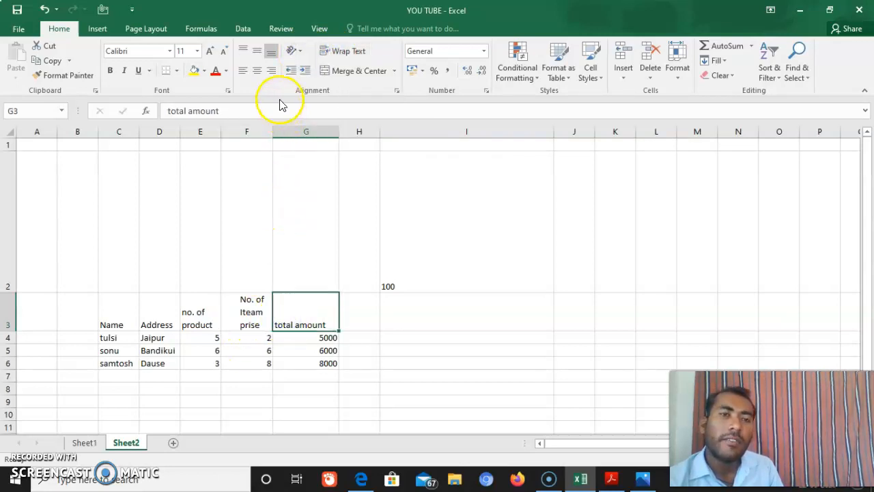
left_click(301, 53)
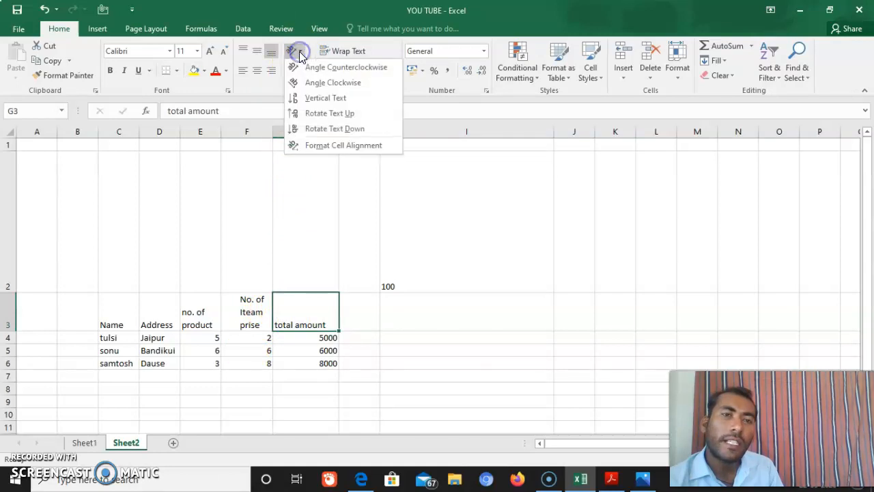
left_click(298, 67)
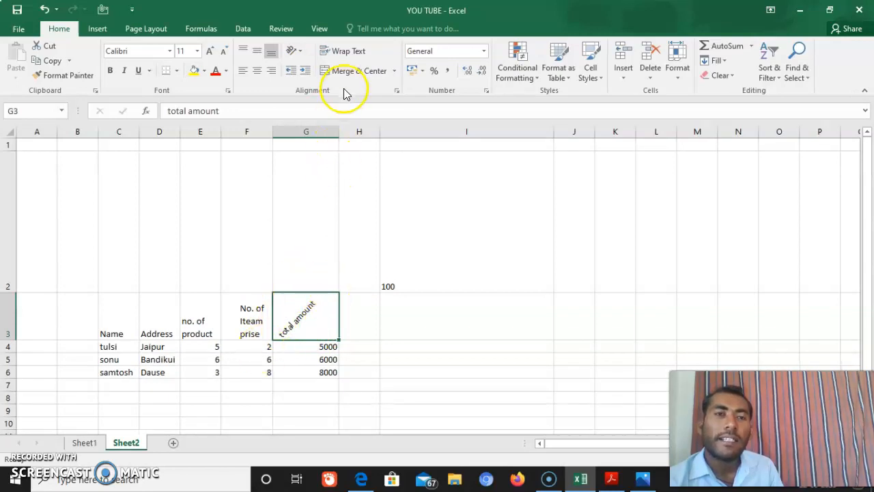
left_click(301, 52)
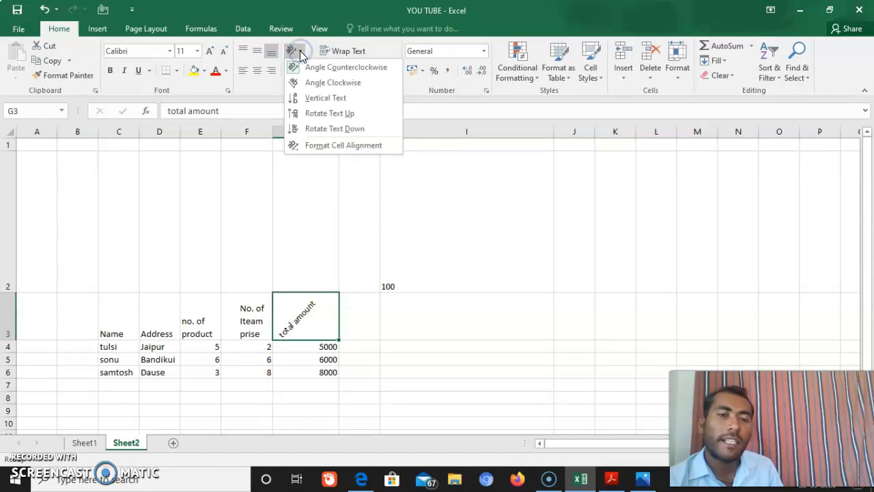
left_click(318, 98)
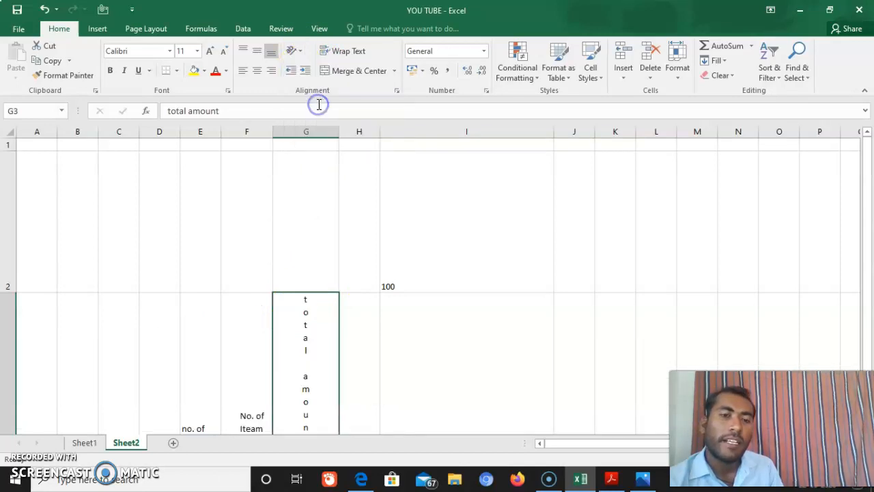
Set the text orientation of the "total amount" header in G3 to 40 degrees in the cell alignment format
left_click(297, 53)
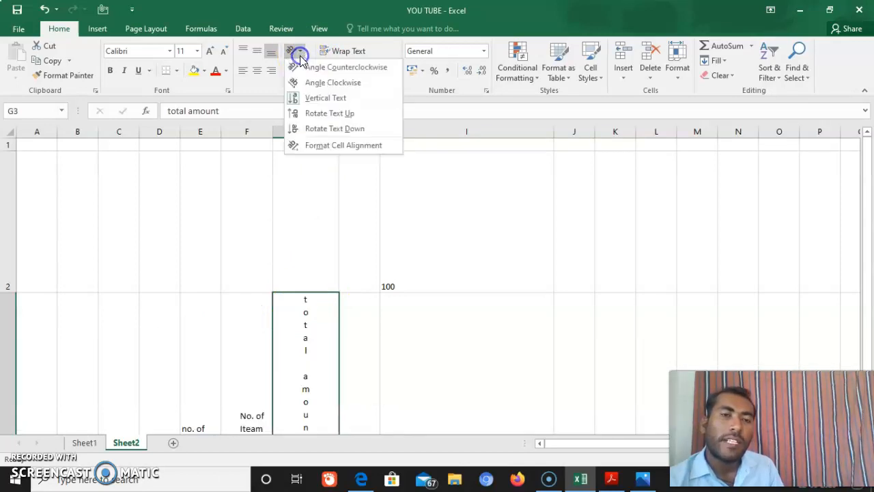
left_click(319, 145)
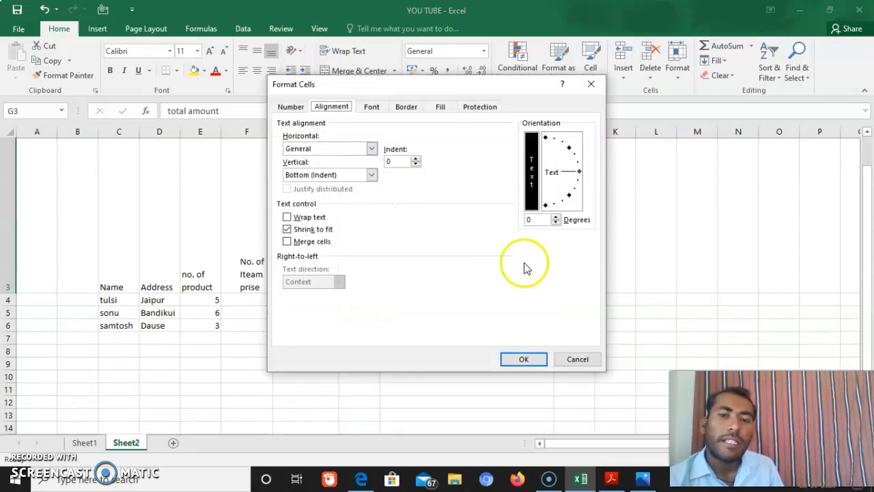
left_click_drag(572, 170, 572, 156)
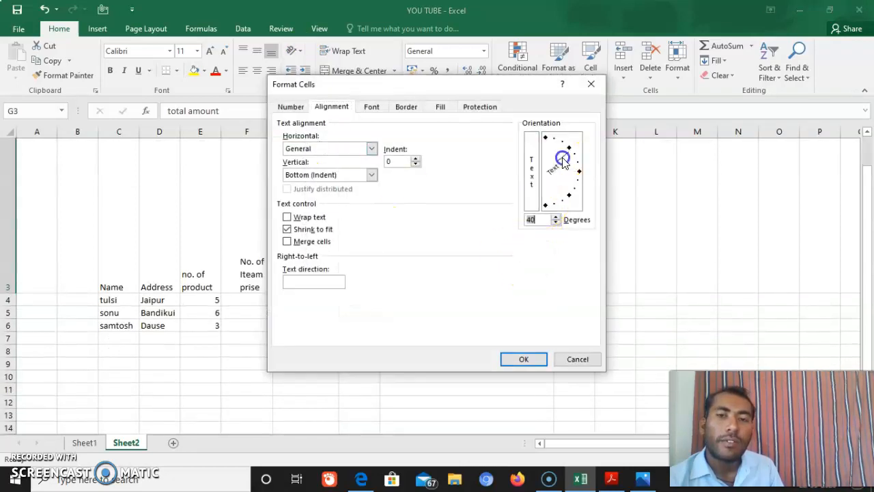
left_click(527, 358)
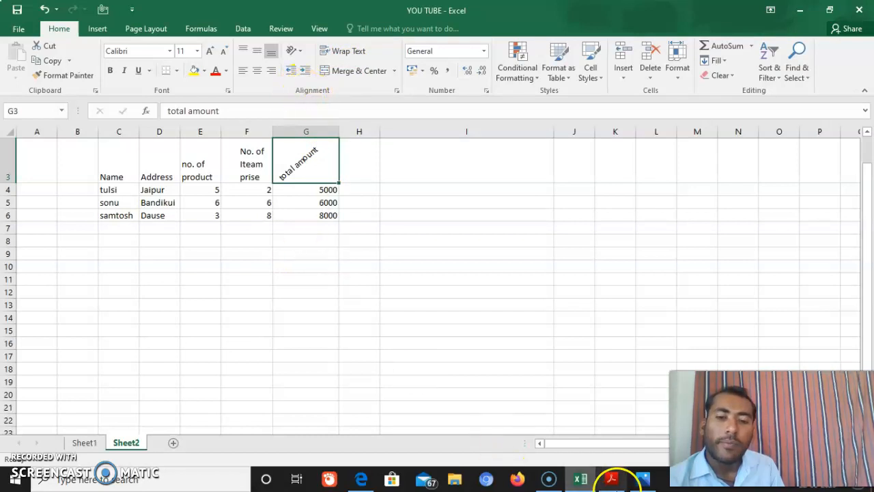
Switch to the Photos app to show the Slide1.JPG title image
mouse_move(631, 482)
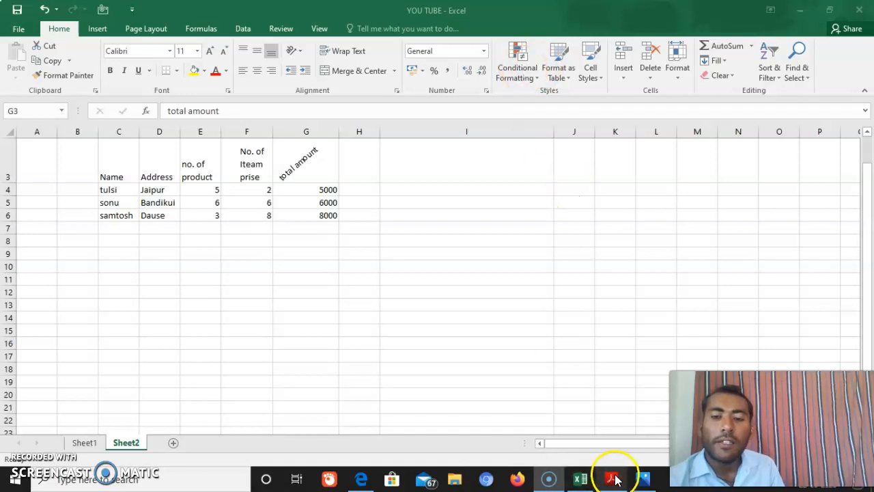
left_click(642, 479)
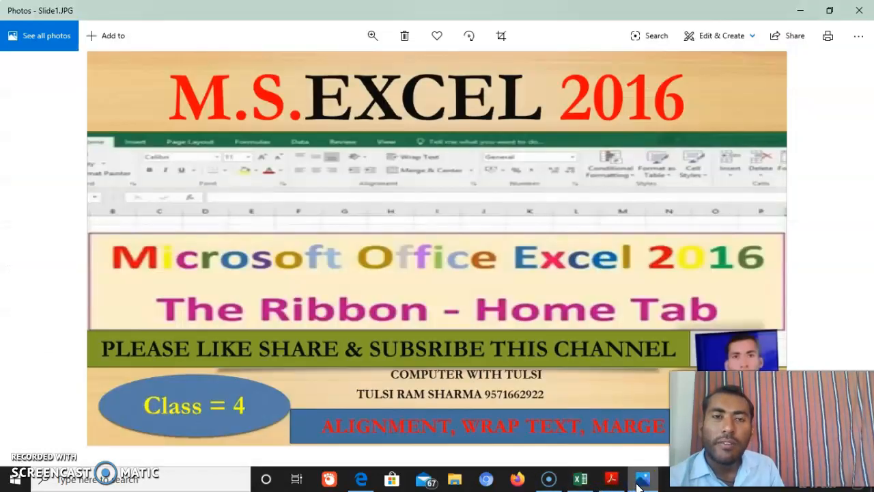